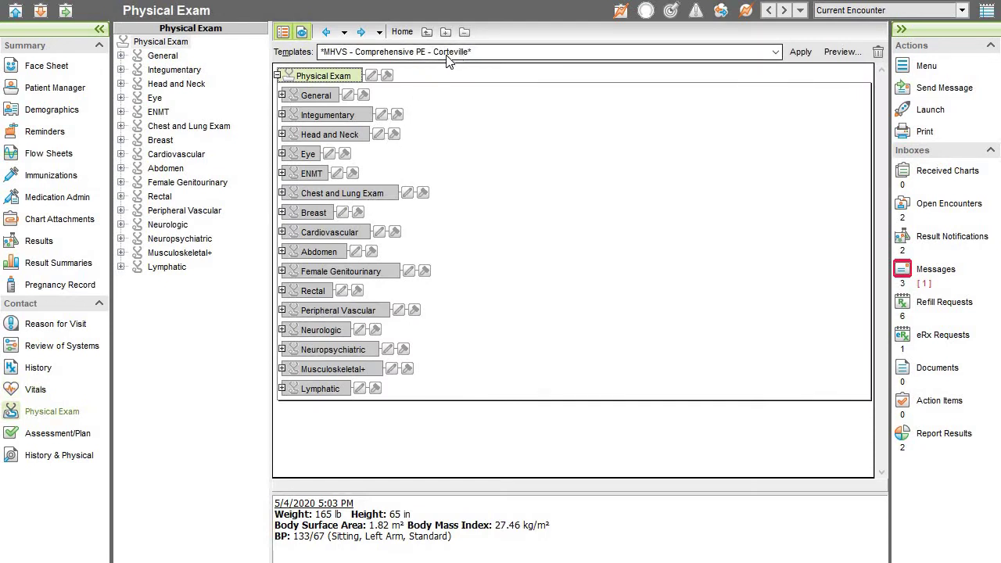
Apply the comprehensive exam template and enlarge the findings pane to read the normal findings
click(798, 54)
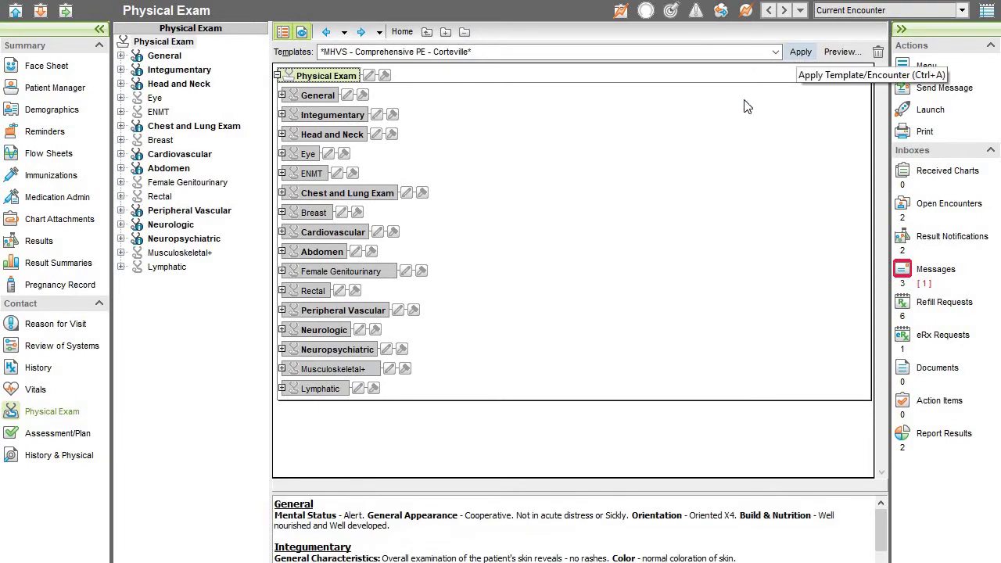
drag(590, 490, 569, 278)
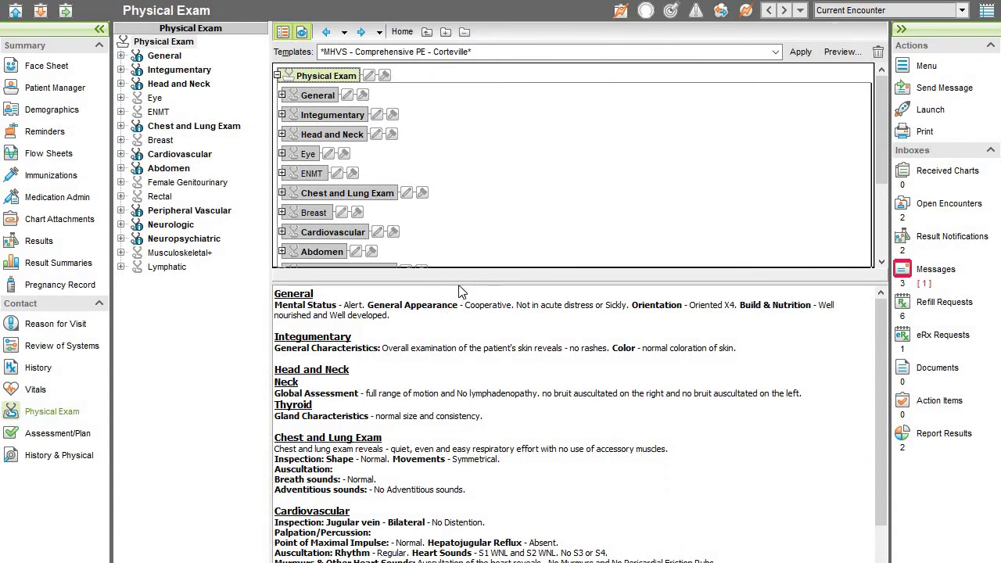
drag(459, 278, 460, 132)
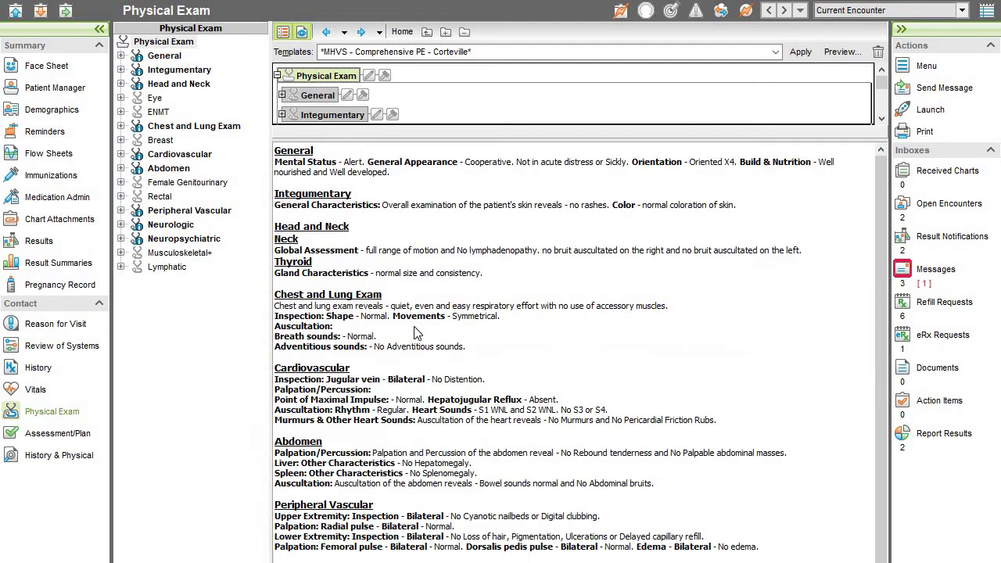
Record Murmur 1's location as Aortic Area
click(338, 420)
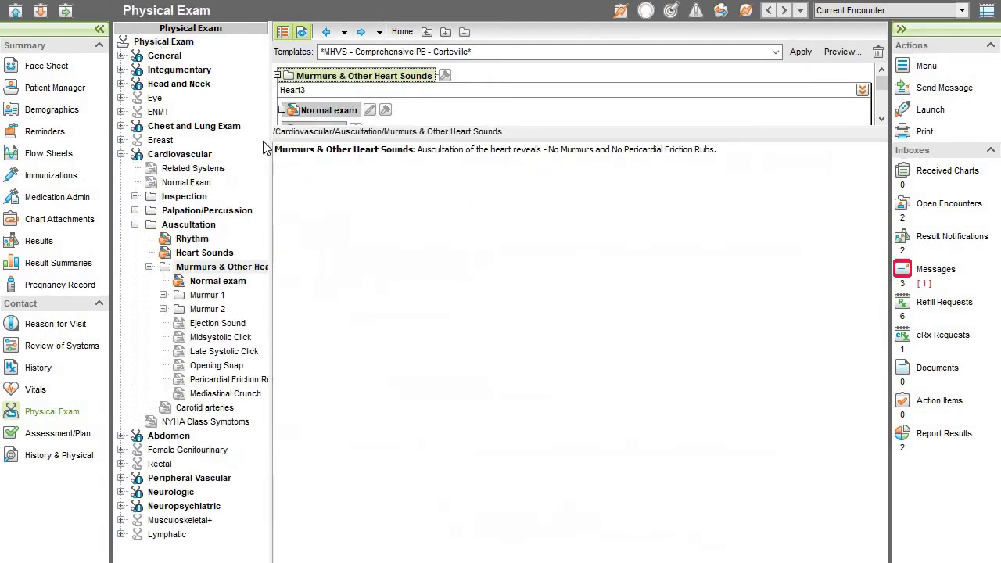
drag(285, 138, 285, 202)
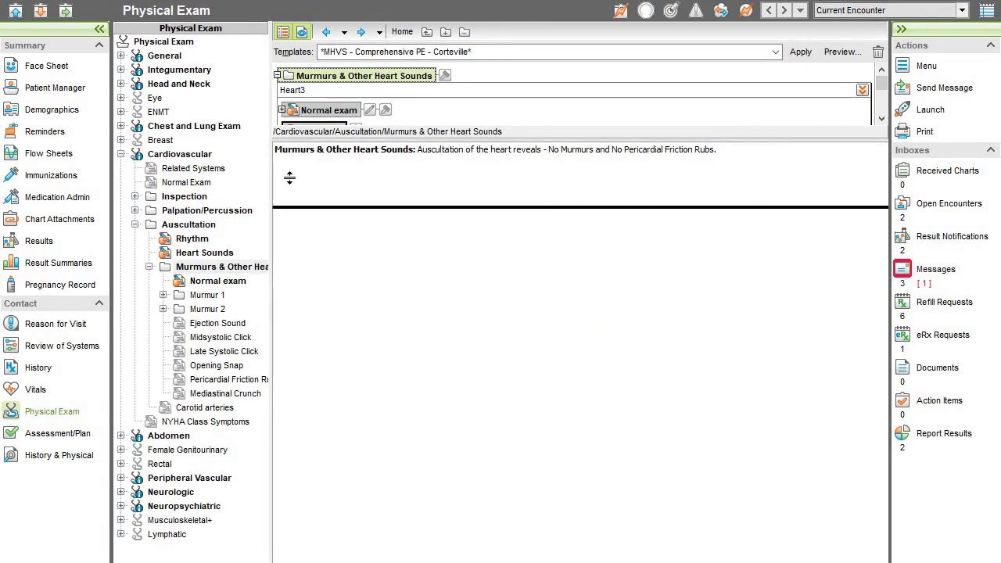
click(282, 129)
click(286, 148)
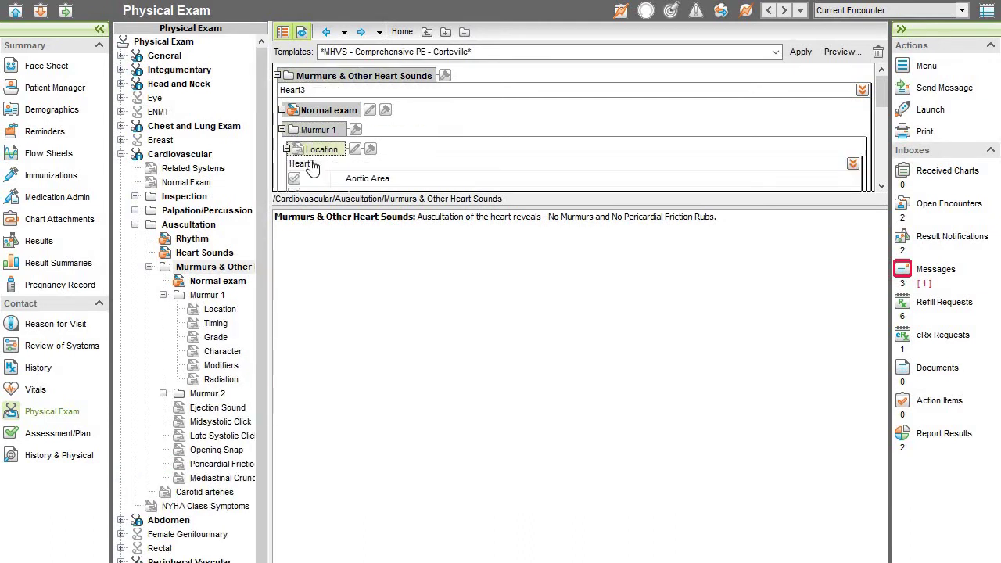
click(295, 180)
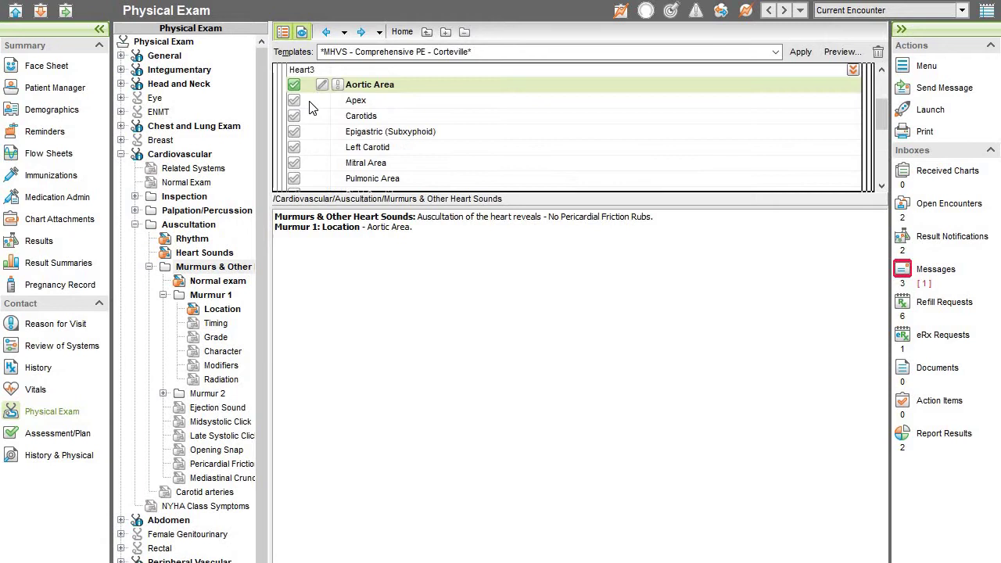
scroll(311, 115, down, 2)
Set Murmur 1's timing to Mid-systolic and grade to III/VI, flagged abnormal
click(286, 73)
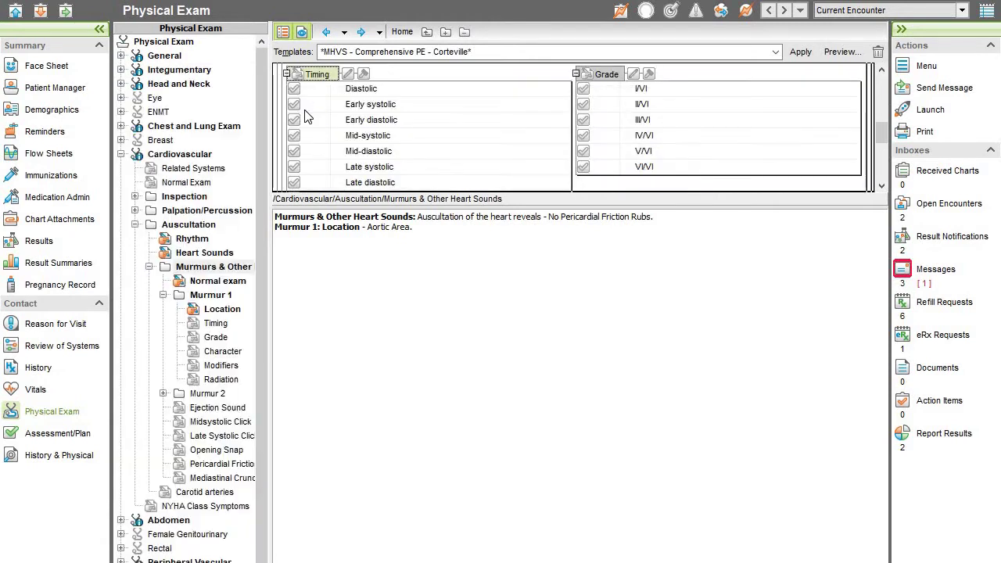
click(295, 120)
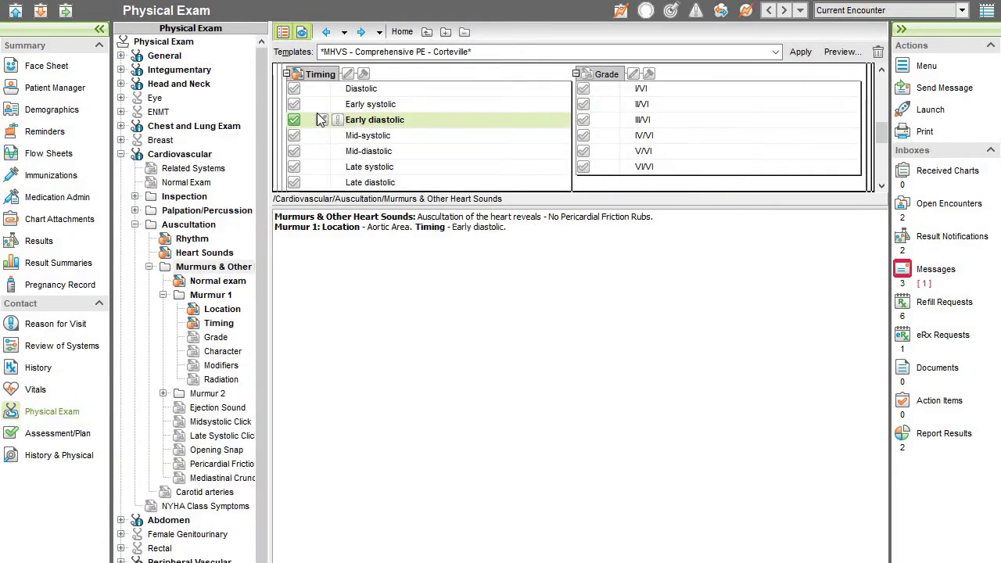
click(293, 104)
click(293, 135)
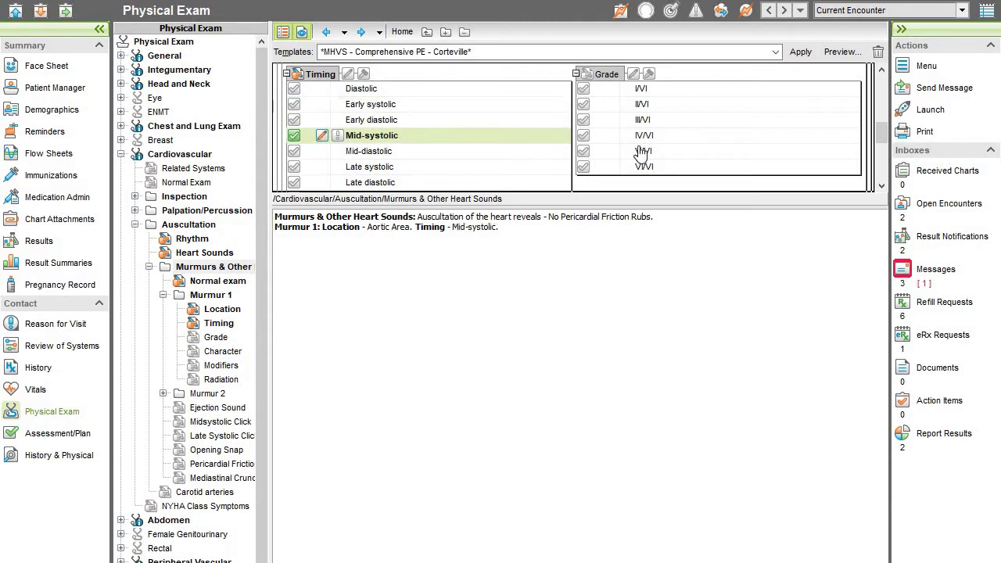
click(583, 120)
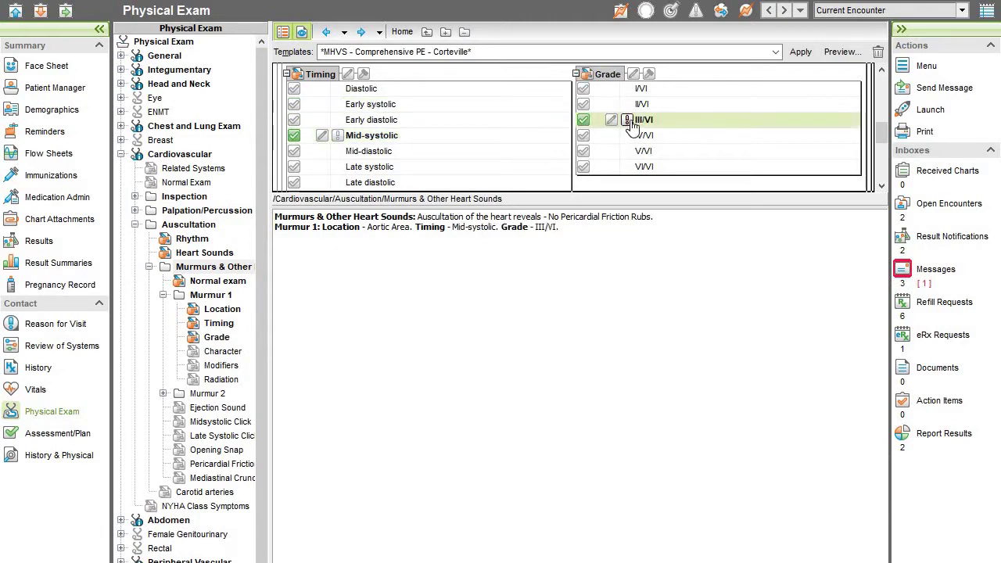
click(628, 120)
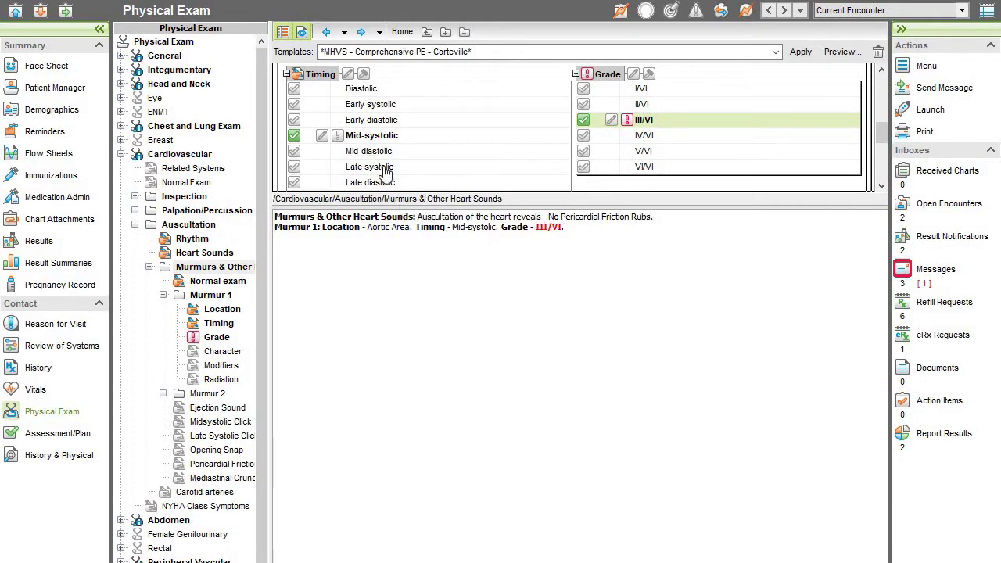
Mark the patient's build as Cachectic under Build & Nutrition and return to the full exam
click(402, 31)
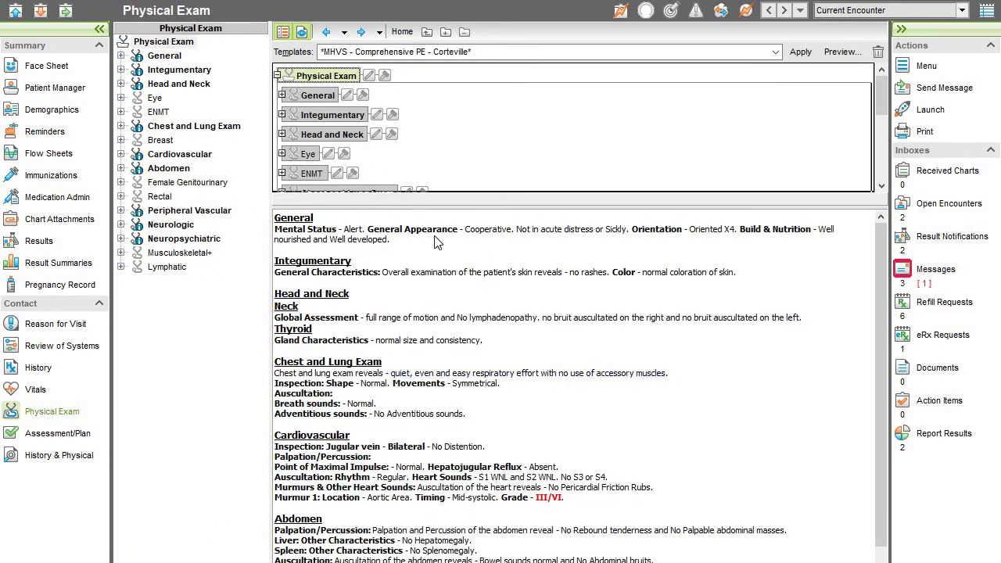
click(774, 229)
click(284, 105)
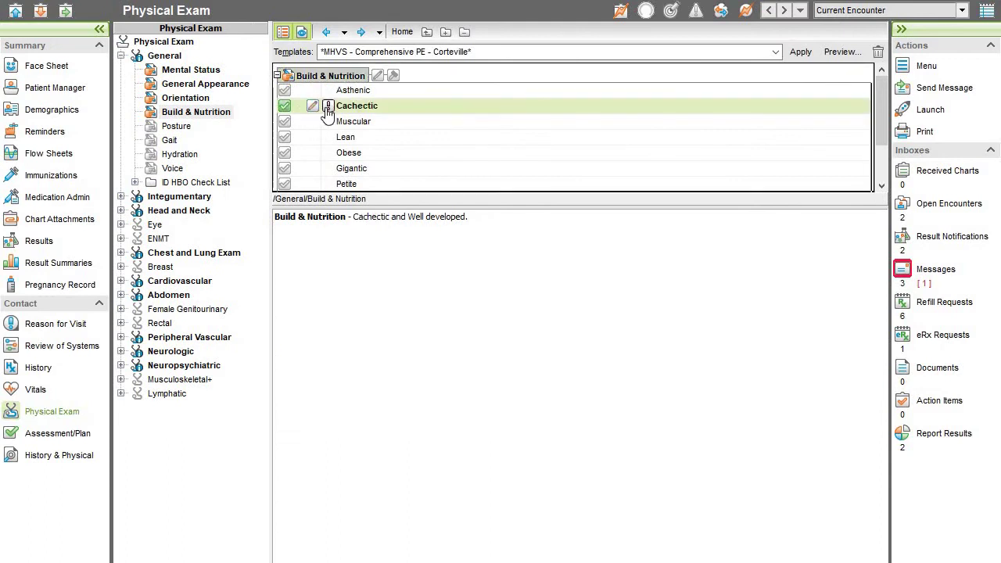
click(400, 32)
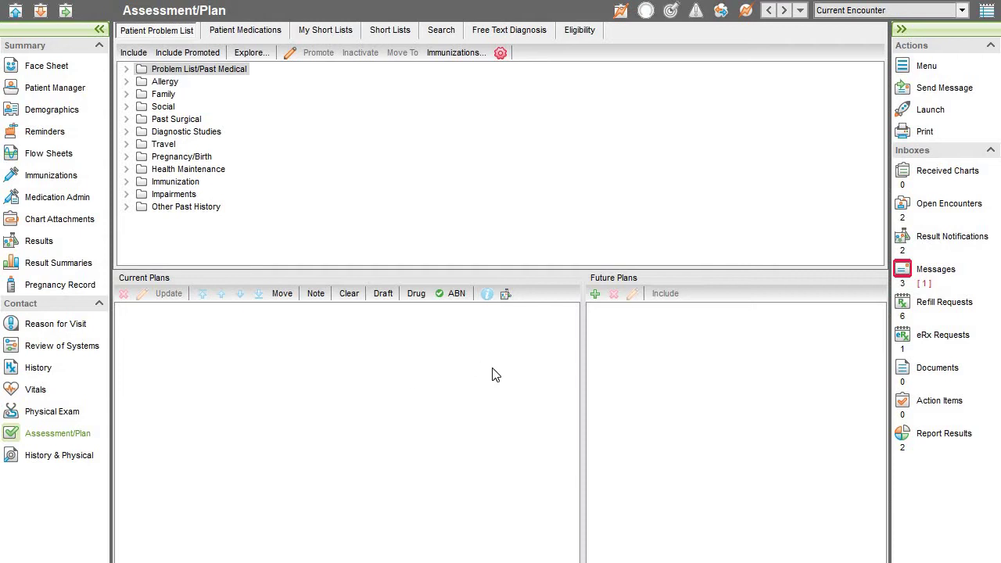
Review the MHVS Master A&P short list and the patient's existing problem list
click(327, 35)
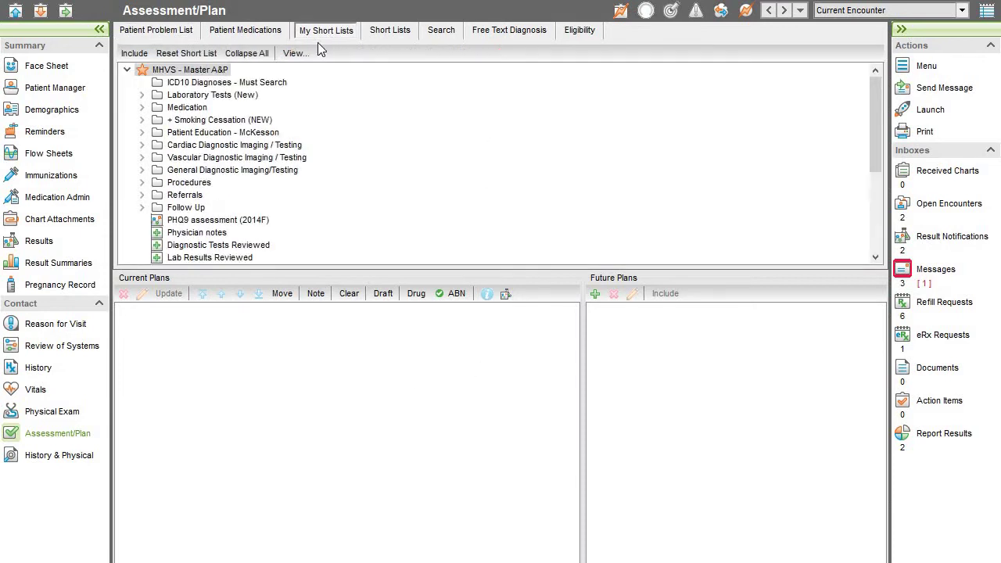
click(174, 32)
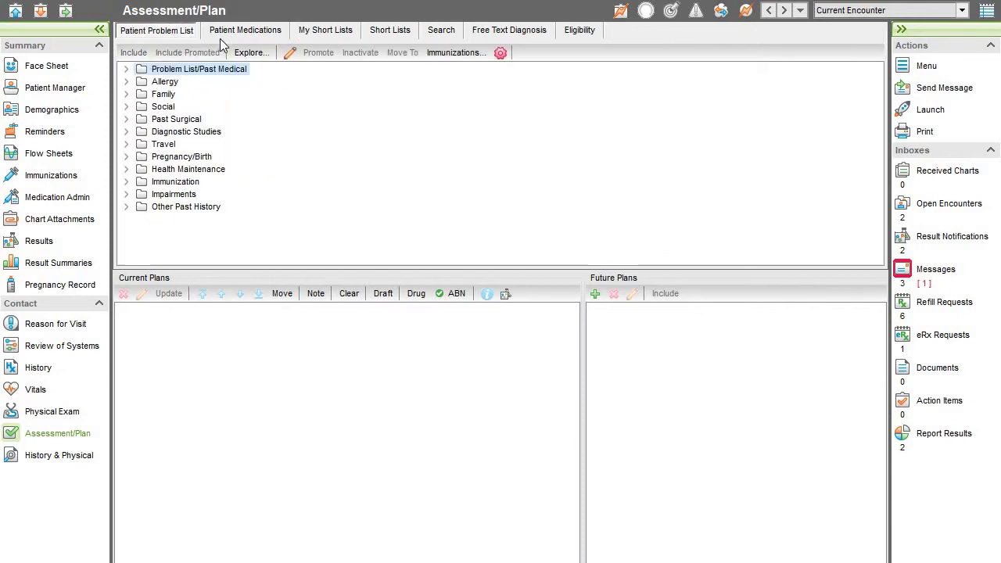
click(126, 69)
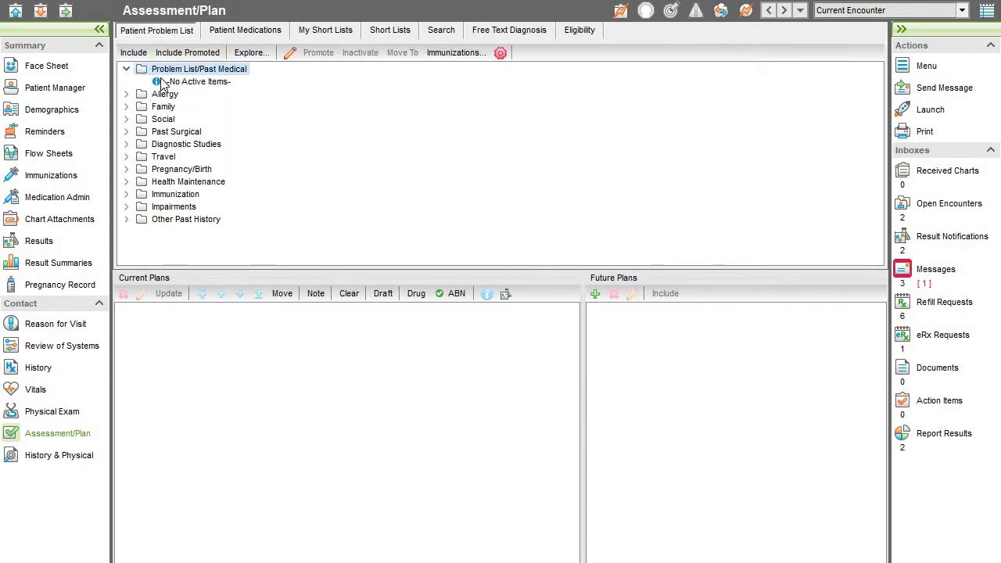
Search diagnoses for CAD and add CAD in native artery (414.01 | I25.10) to Current Plans
click(426, 33)
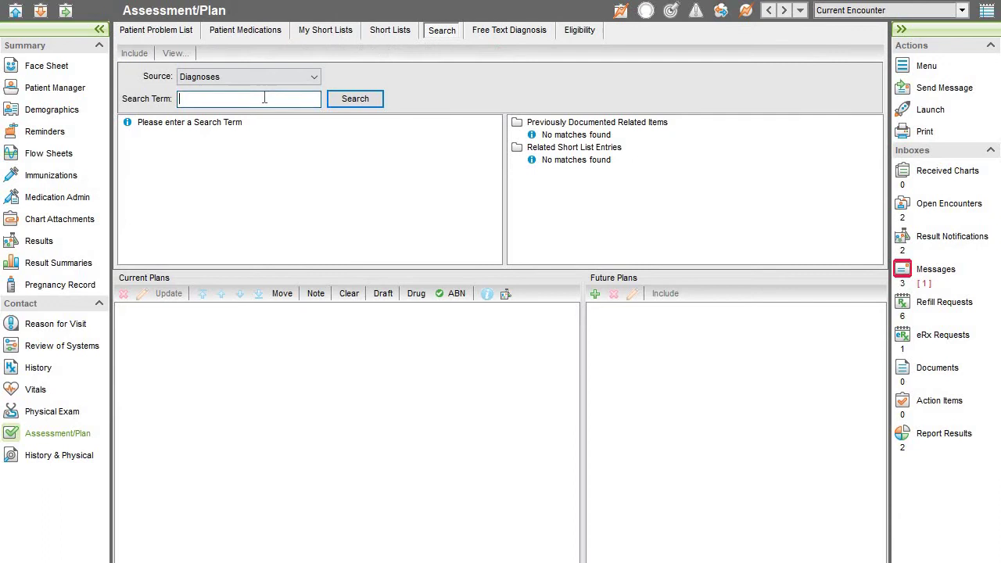
text(CAD)
key(Return)
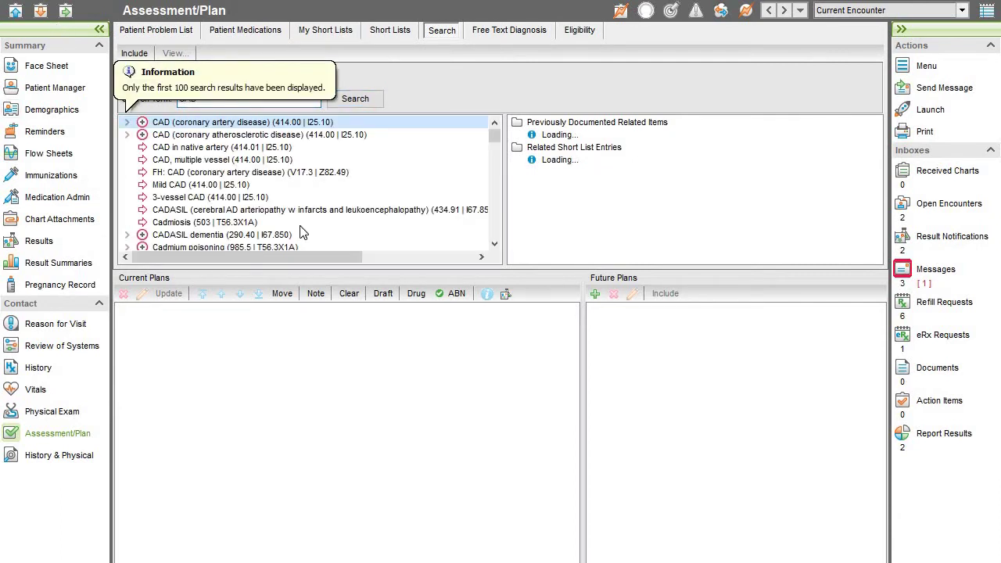
double_click(204, 148)
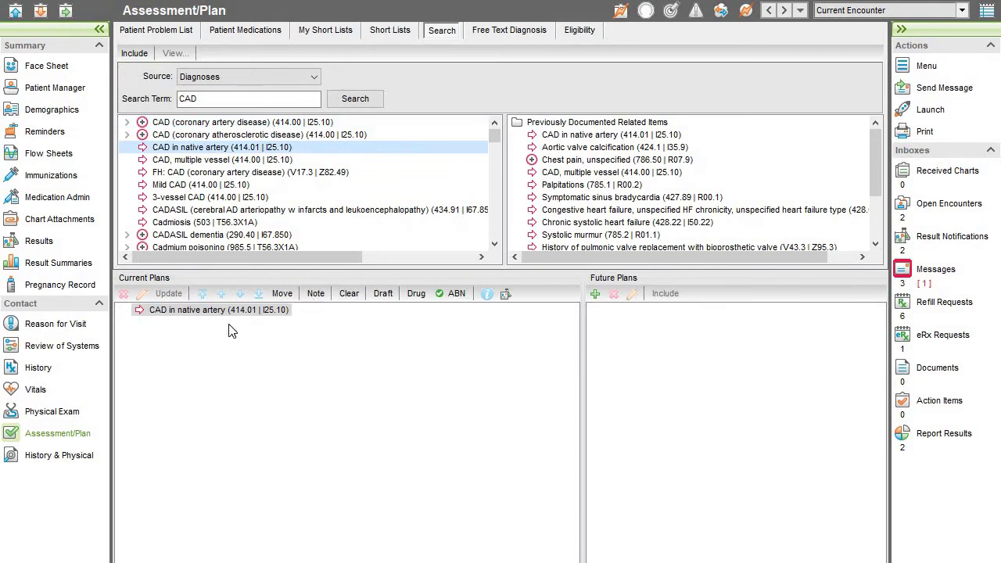
click(256, 77)
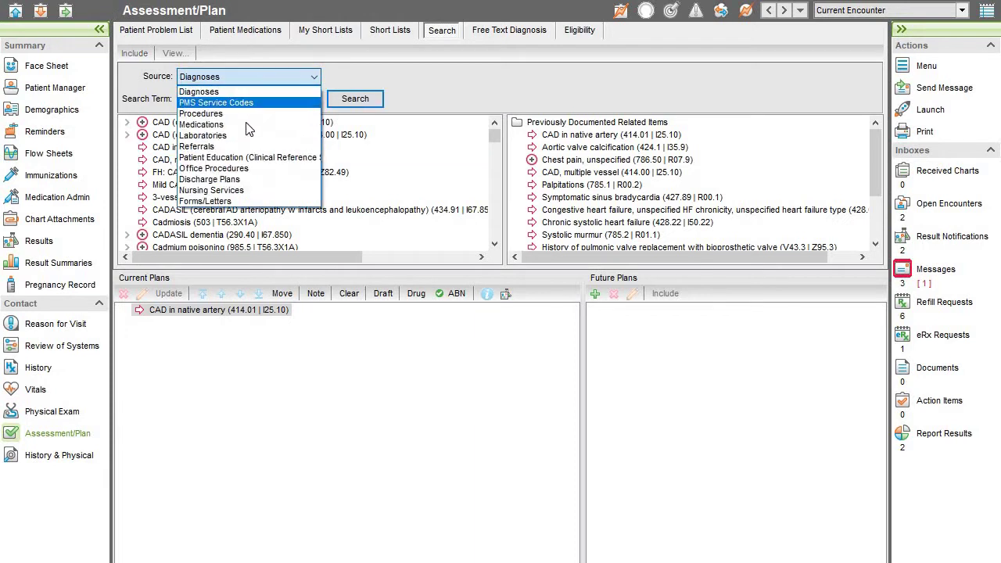
click(449, 64)
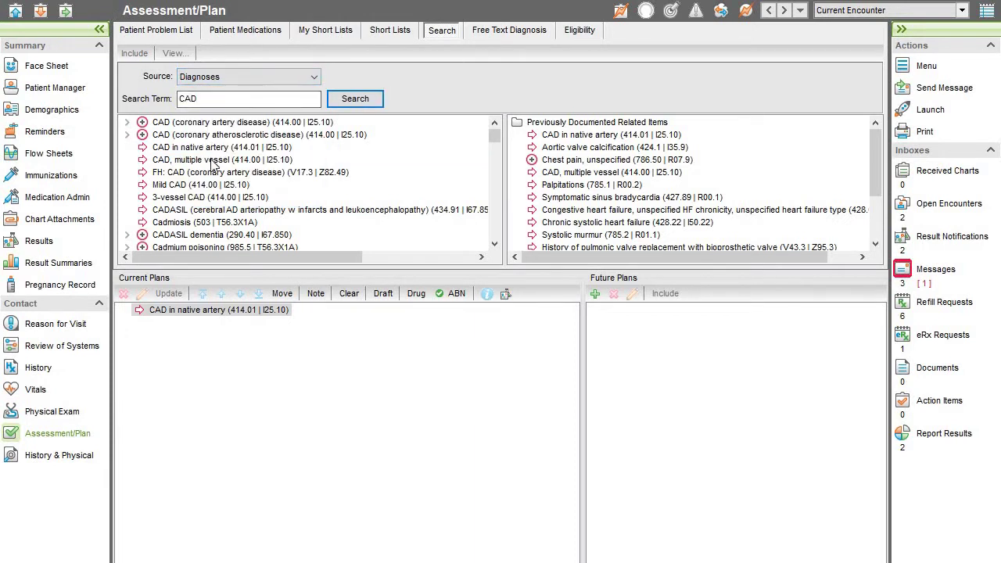
Note the 2012 cath with 80% LAD lesion and 3.5 x 18 Xience stent in the CAD problem story
click(206, 311)
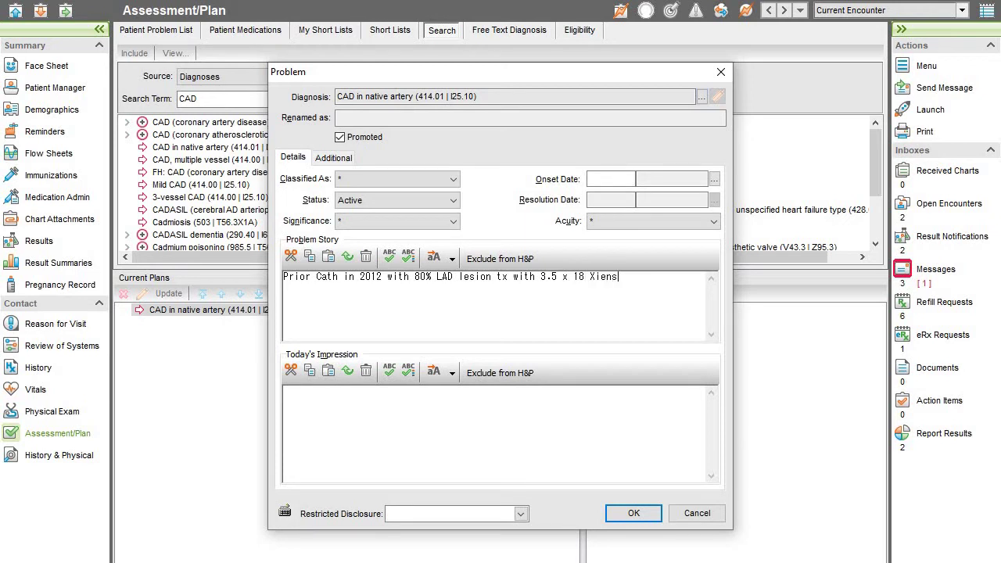
click(409, 425)
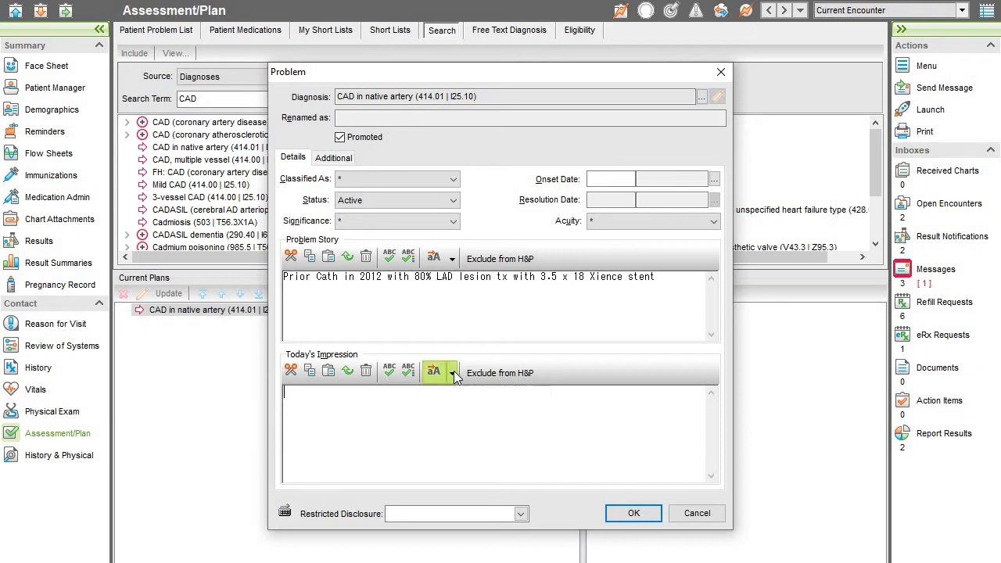
Insert the ROS sentence denying chest pain, syncope, palpitations and heart failure symptoms into the CAD impression
click(452, 374)
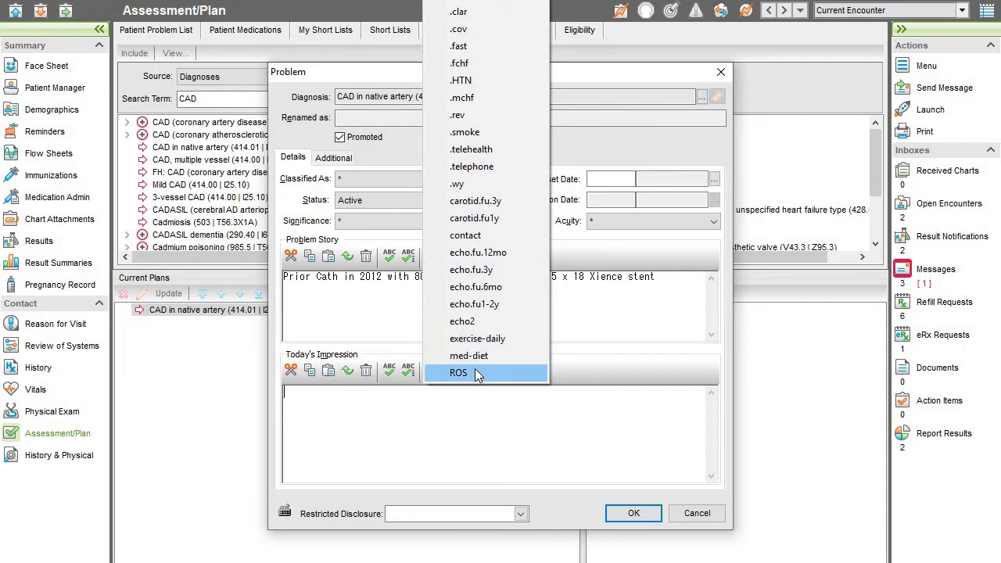
key(Escape)
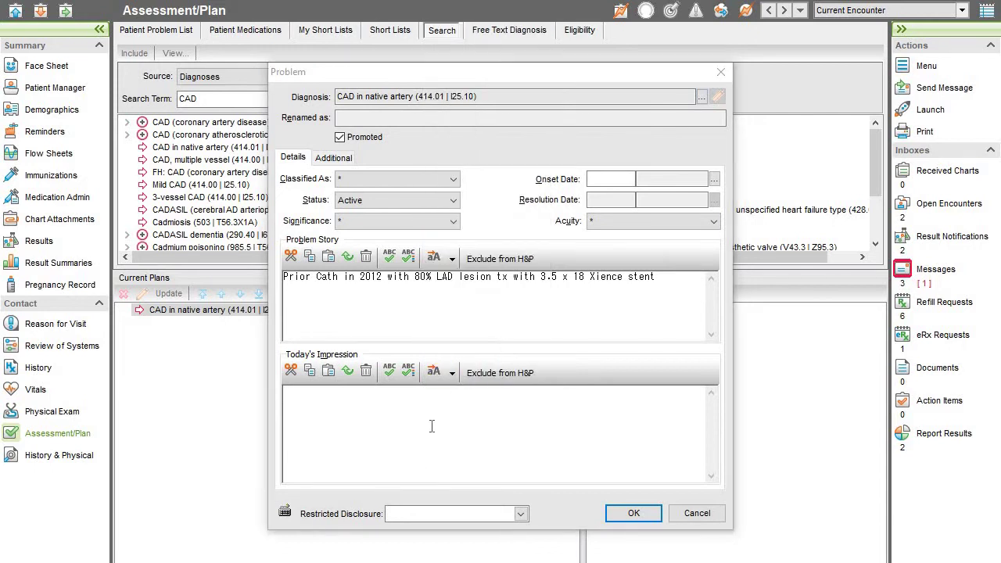
click(434, 372)
click(466, 352)
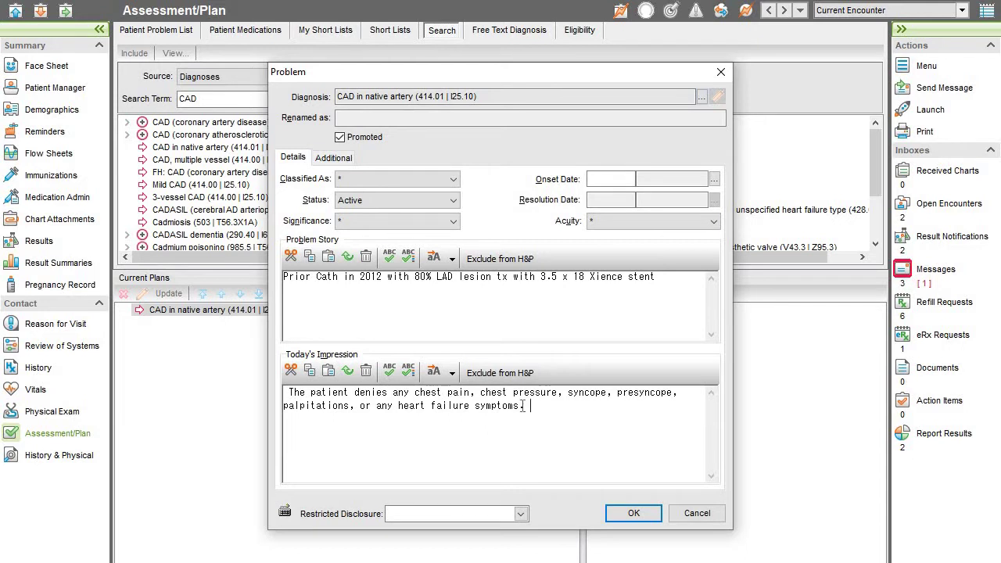
Create a .Review auto-replace shortcut expanding to 'No chest pain, pressure, sob, syncope, palpitation.'
click(435, 373)
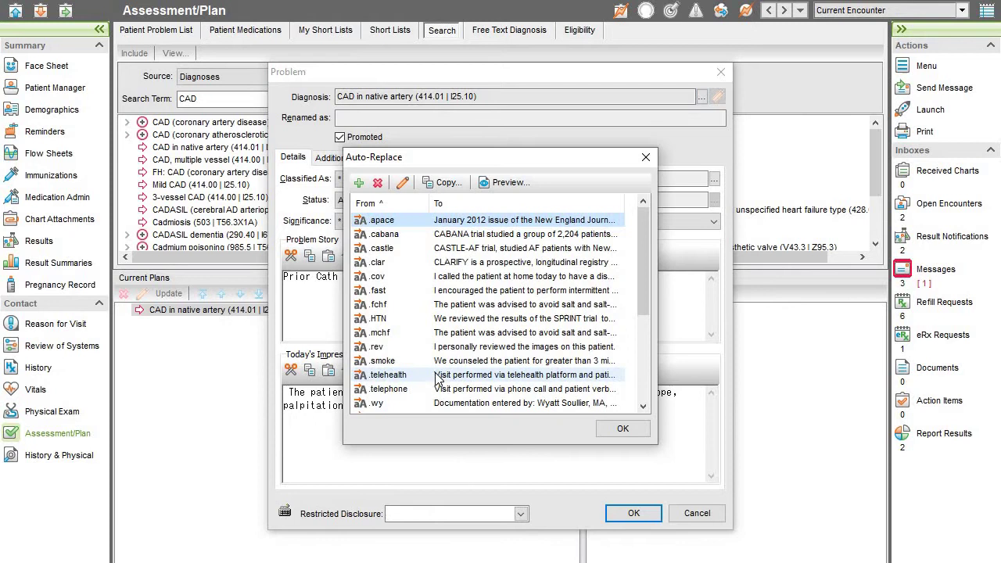
click(360, 183)
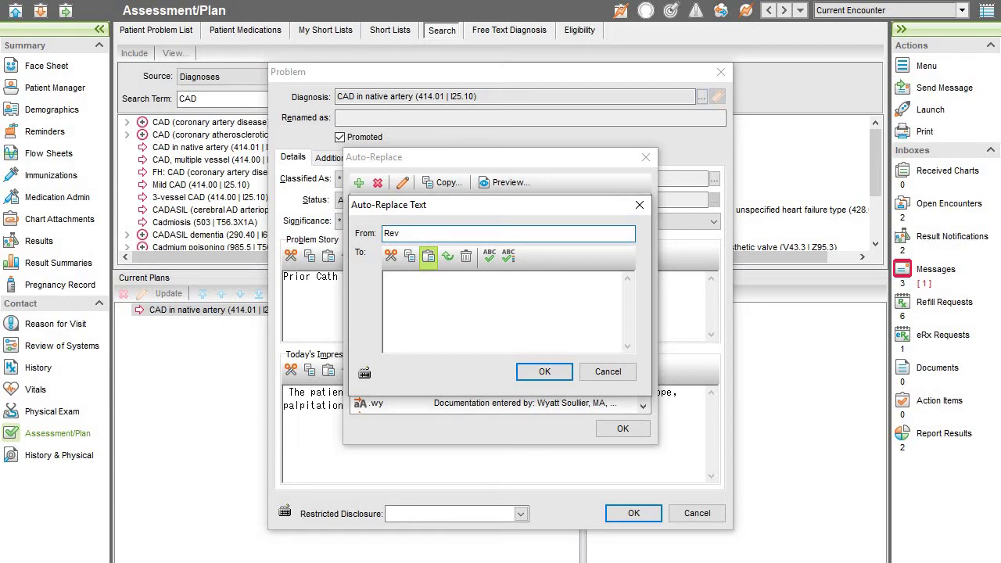
text(.Rev)
click(513, 293)
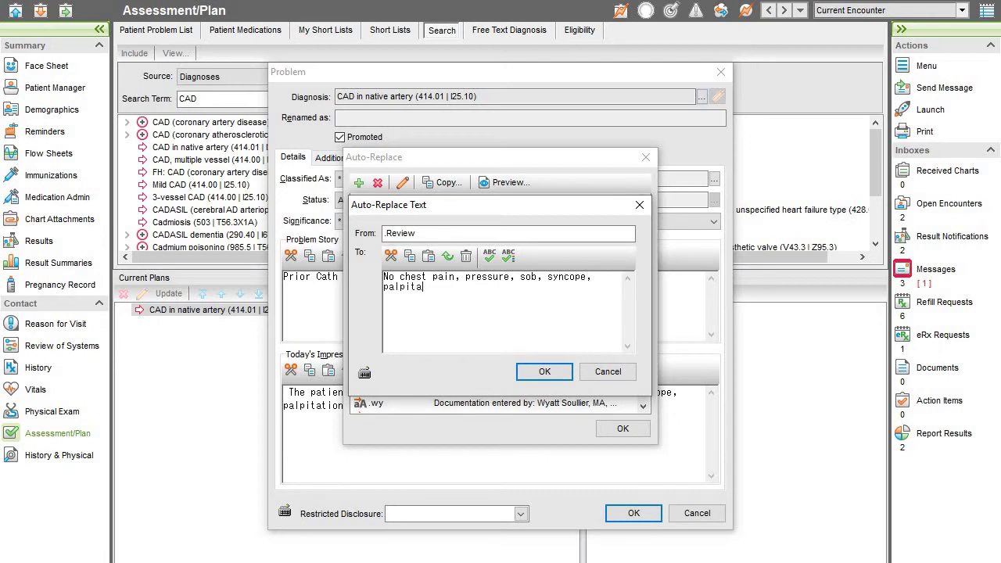
click(542, 371)
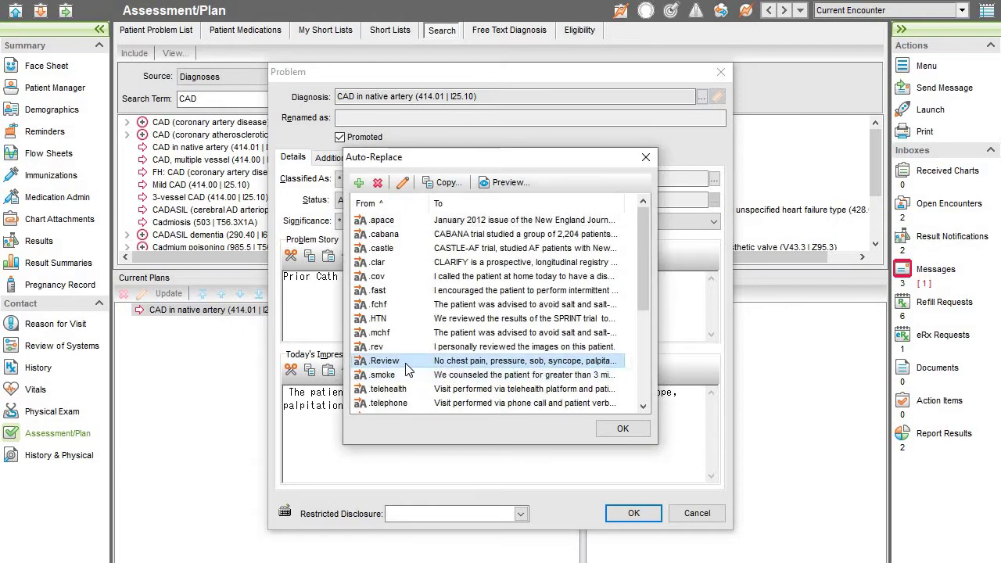
click(619, 430)
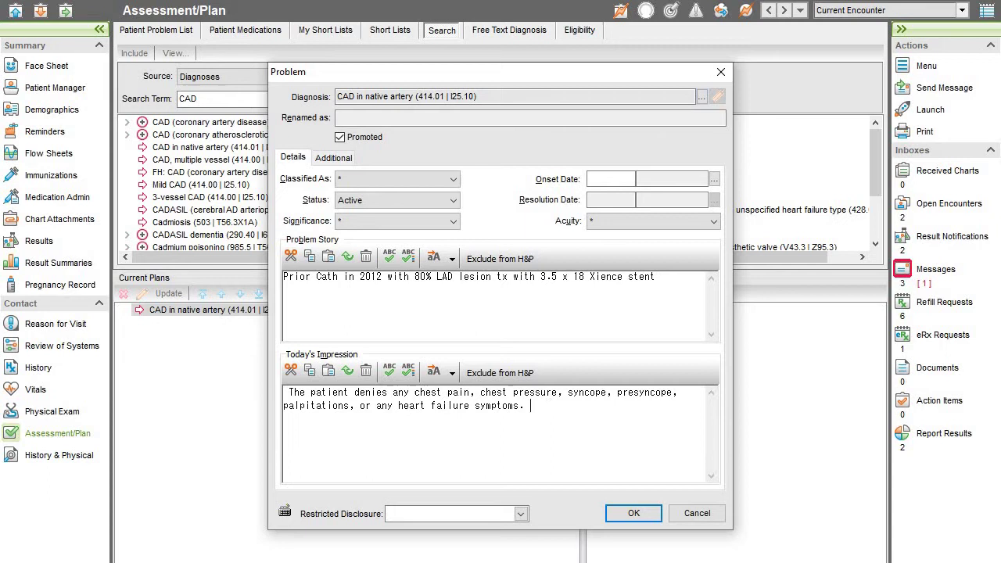
Try the .Review symptoms line in the CAD impression, then remove it again
key(Return)
key(Return)
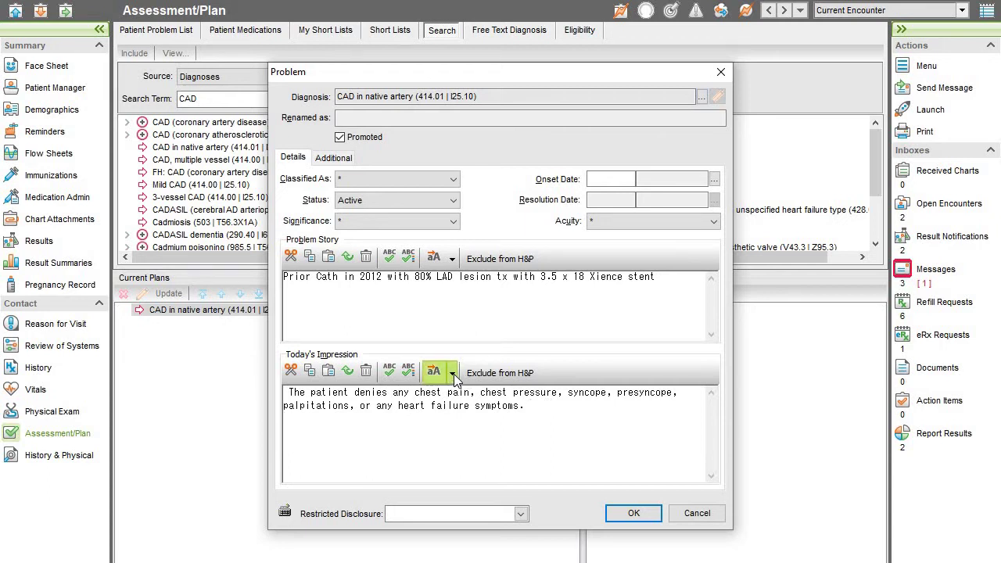
click(452, 374)
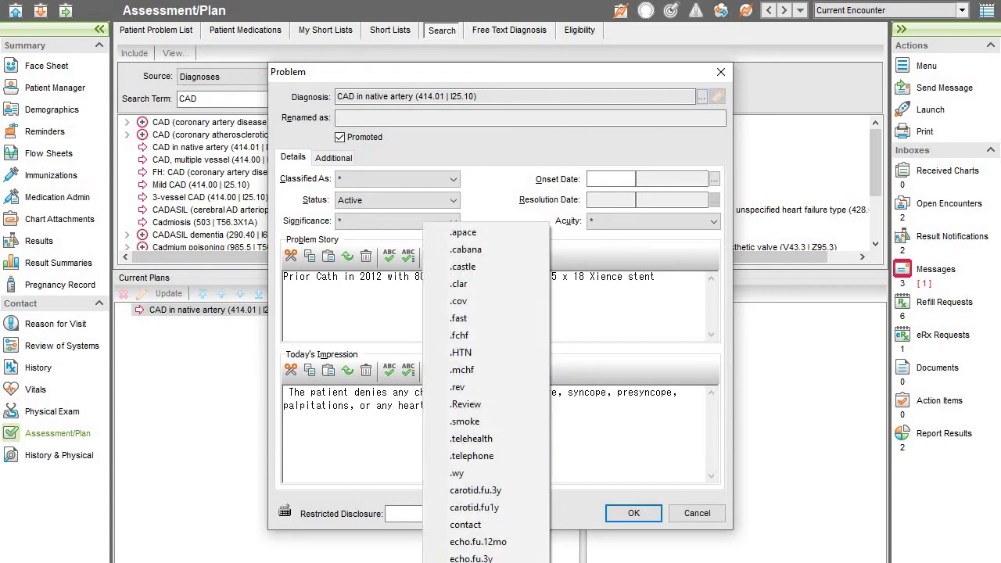
click(466, 404)
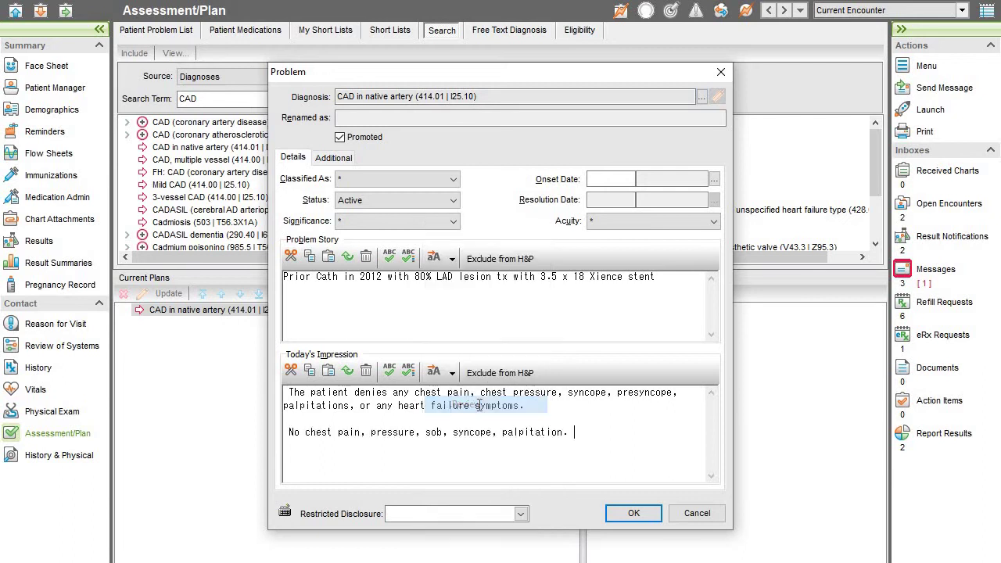
drag(589, 434, 291, 442)
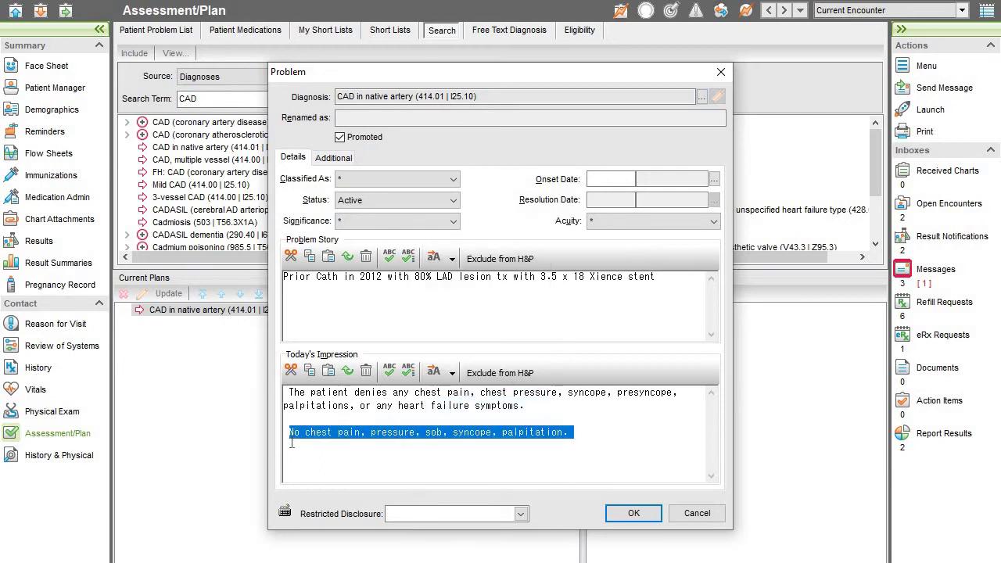
key(Delete)
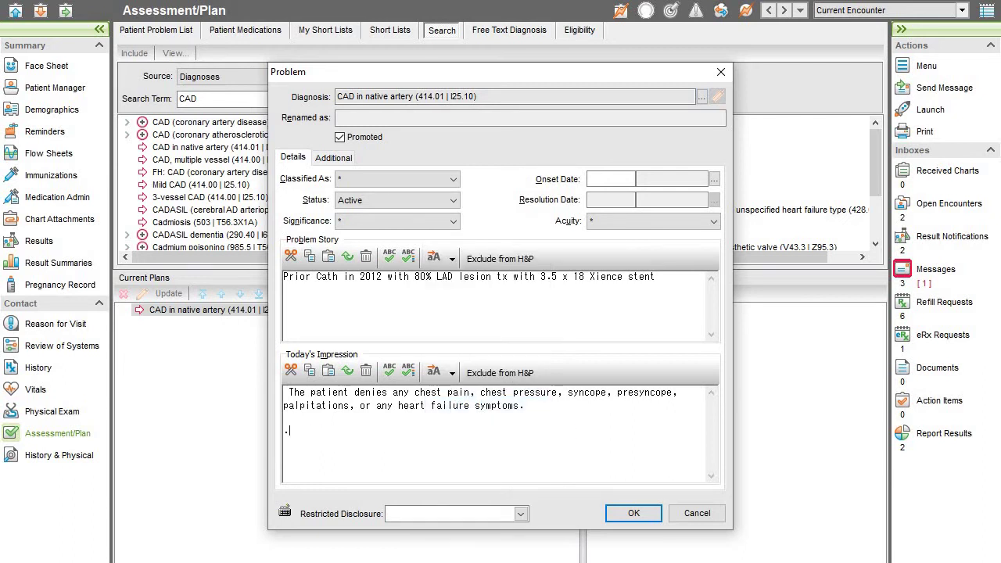
text(.Review)
key(Return)
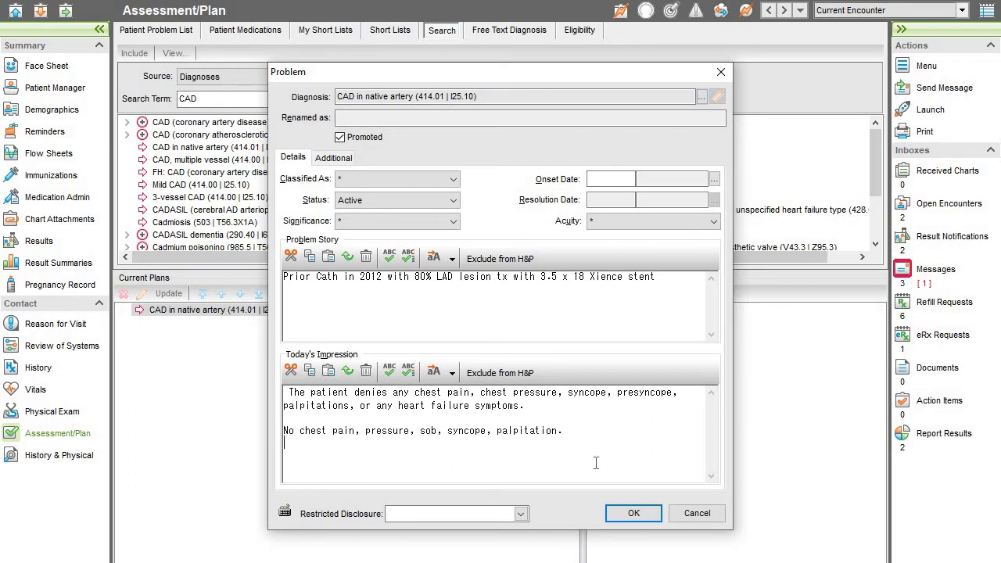
drag(284, 430, 603, 444)
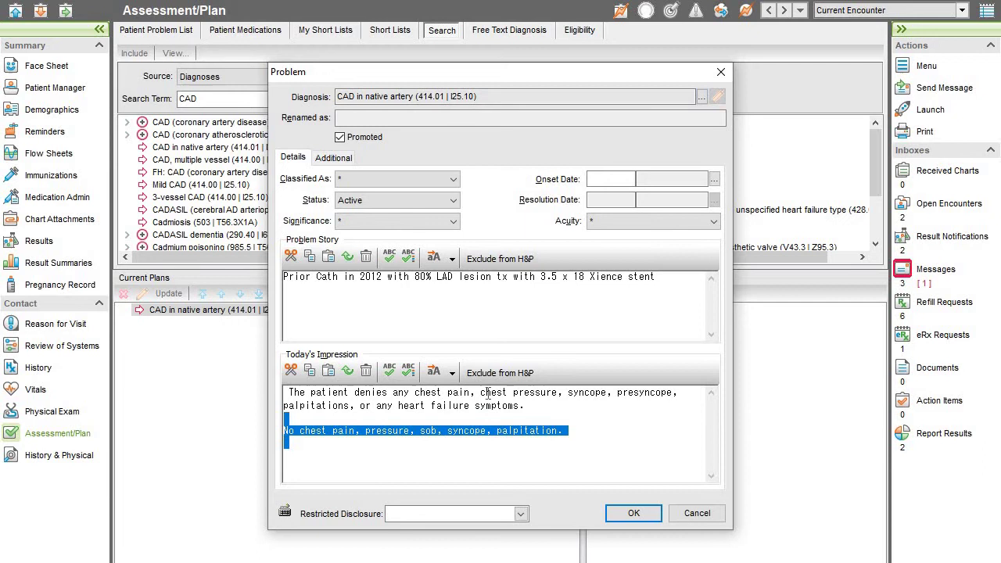
key(Delete)
Add the Mediterranean diet and aerobic exercise advice paragraphs to the CAD impression
click(453, 373)
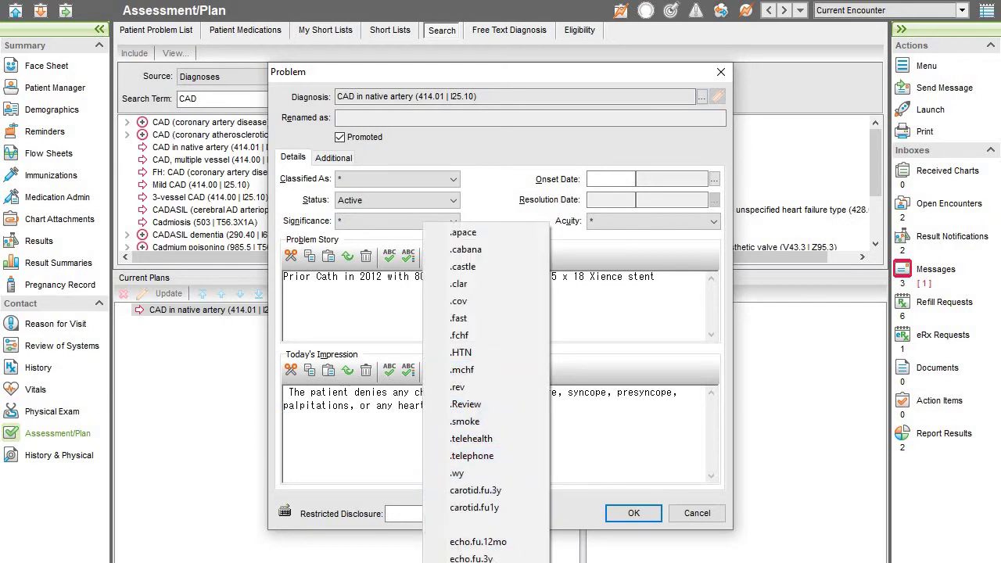
click(531, 458)
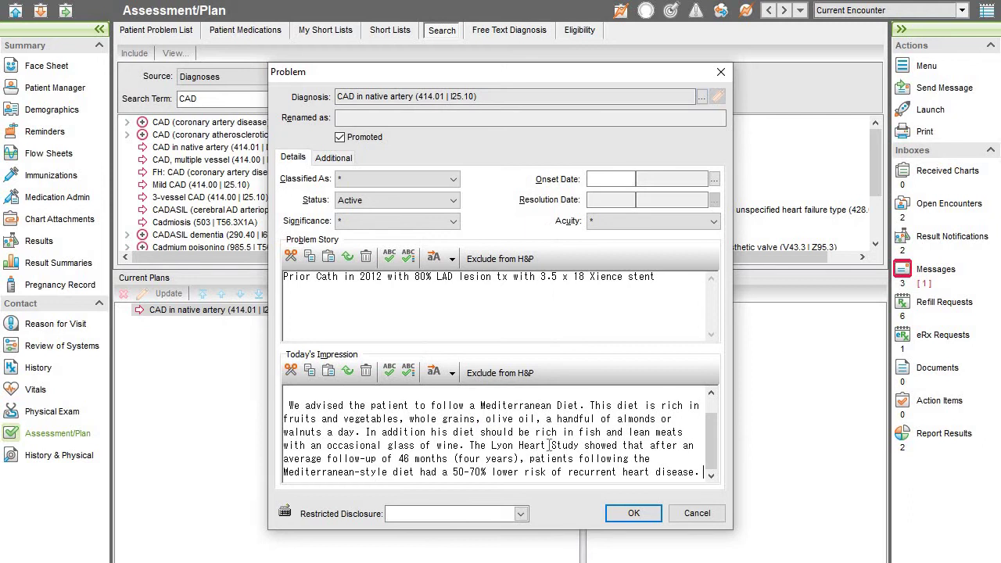
scroll(565, 445, up, 1)
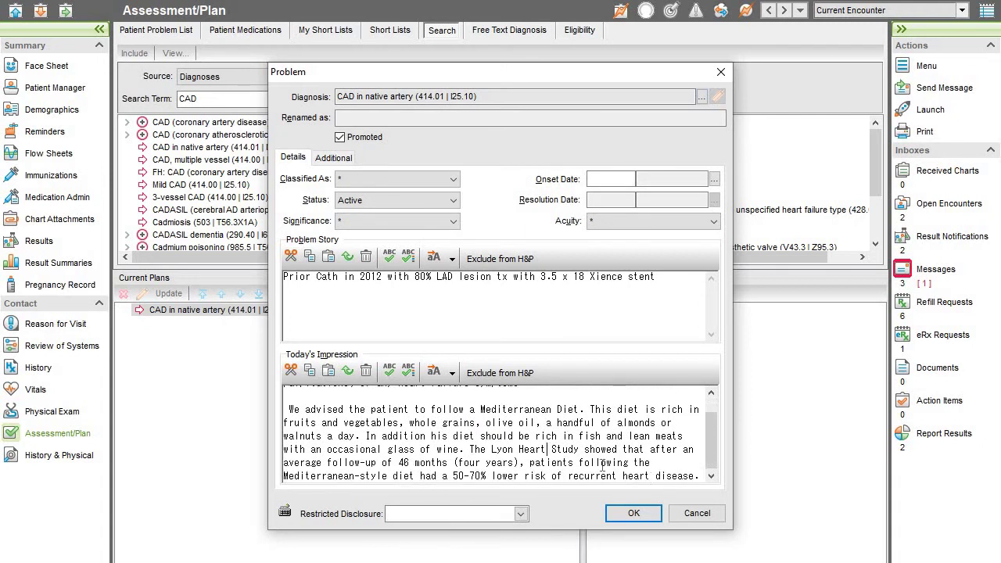
scroll(691, 475, down, 2)
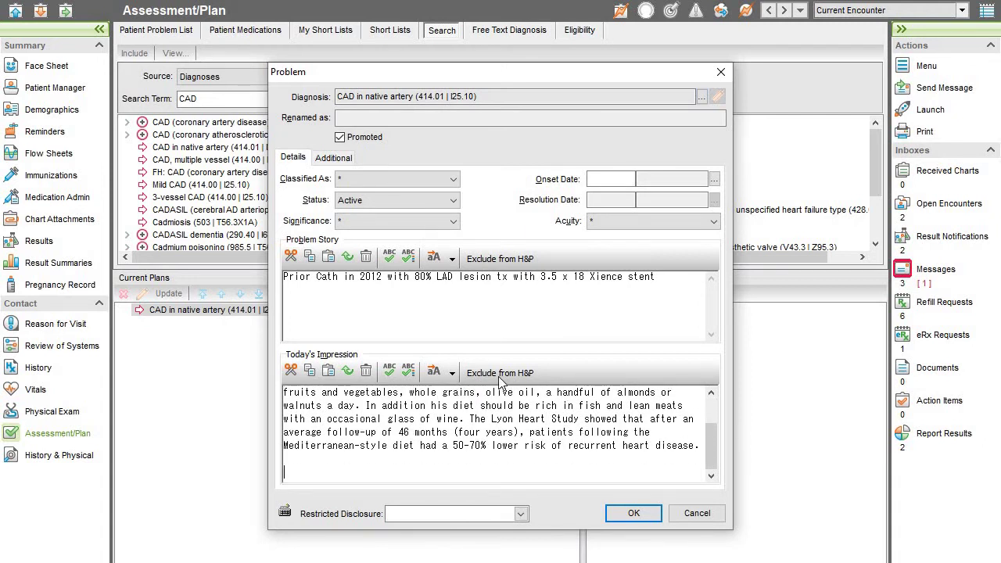
click(451, 373)
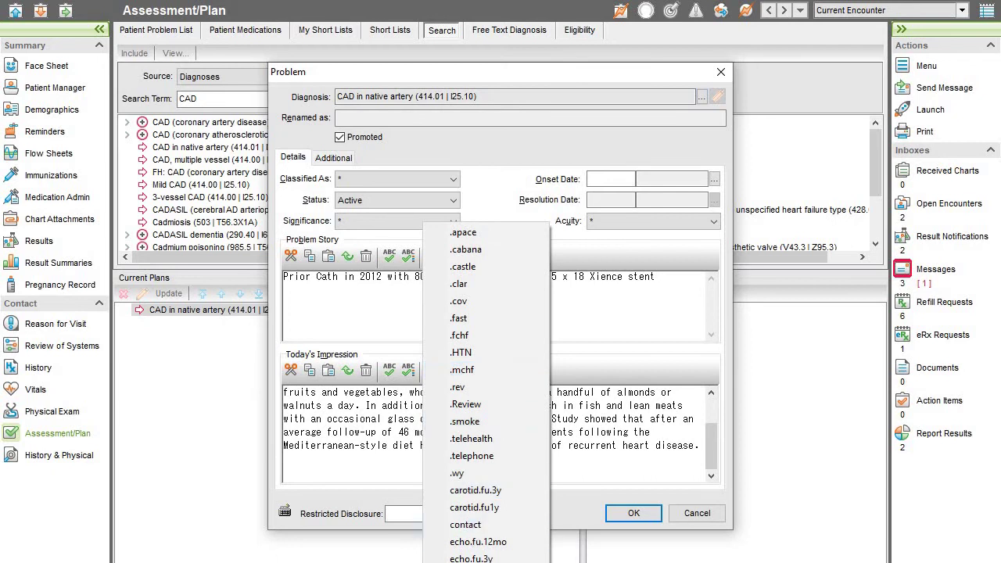
click(547, 467)
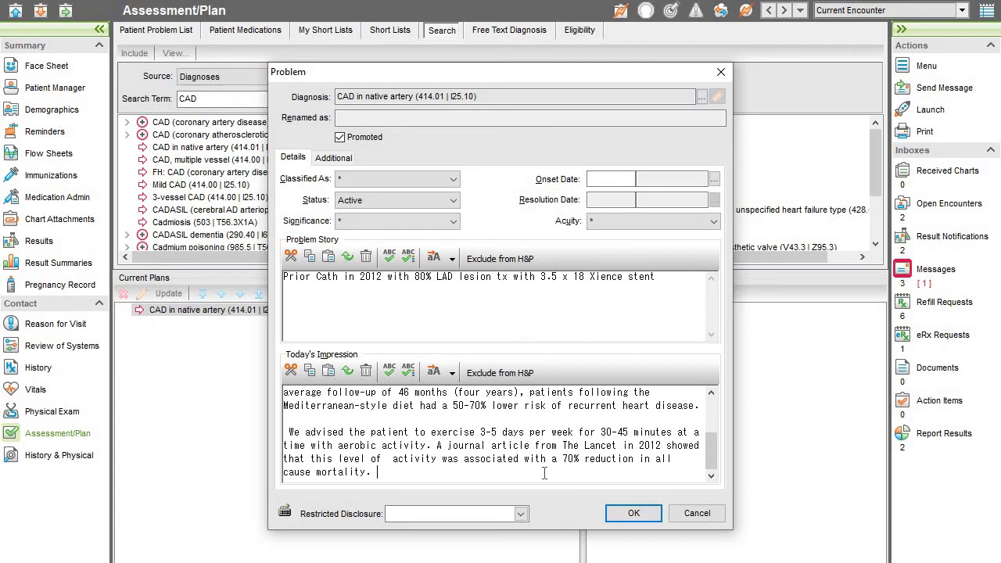
scroll(544, 473, up, 3)
scroll(544, 473, down, 3)
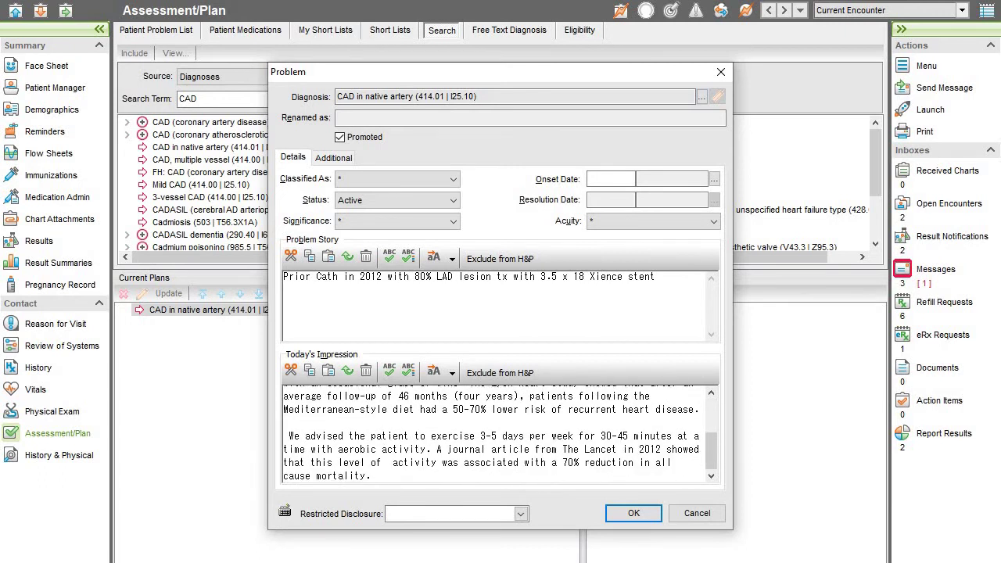
scroll(464, 390, down, 2)
Add the call-if-symptoms-worsen sentence and save the CAD problem details
click(452, 374)
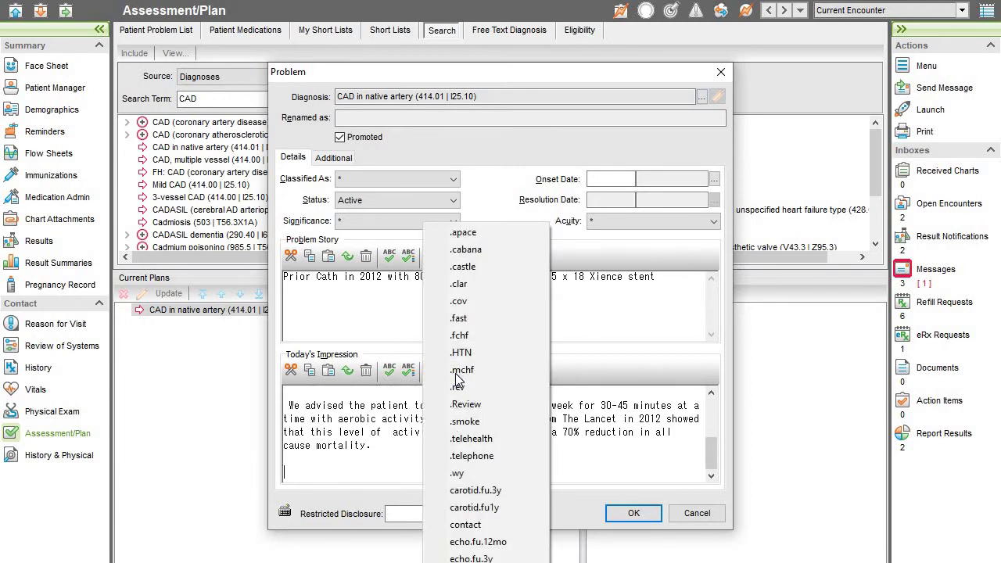
click(469, 525)
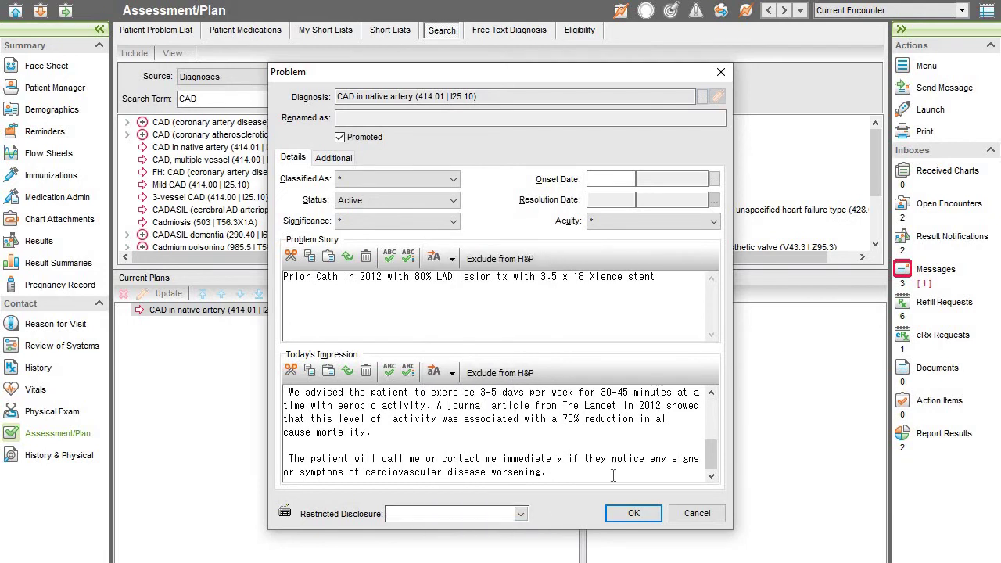
scroll(613, 474, up, 3)
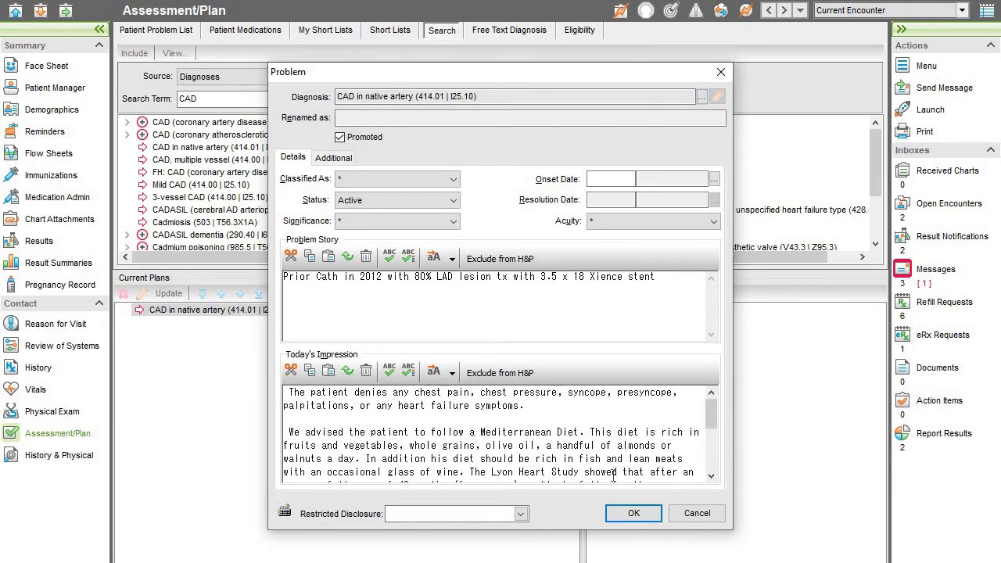
scroll(610, 477, down, 3)
scroll(610, 476, up, 3)
scroll(603, 473, down, 3)
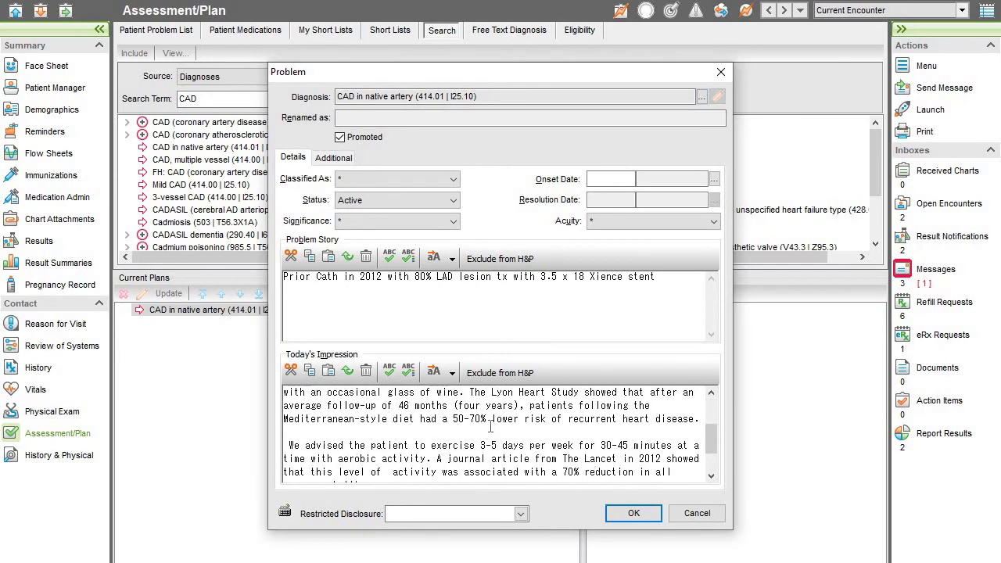
scroll(491, 426, down, 2)
scroll(519, 463, up, 3)
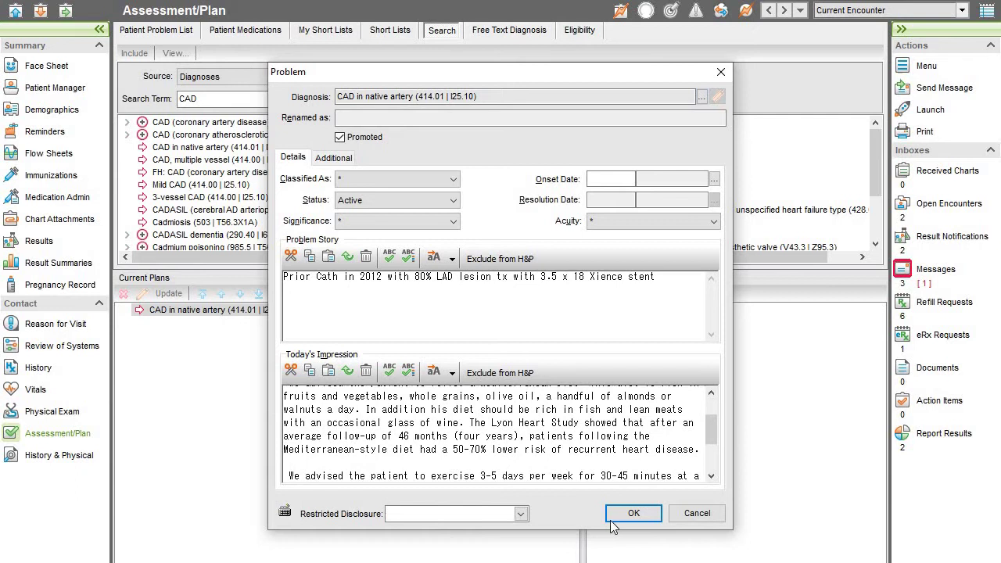
click(633, 513)
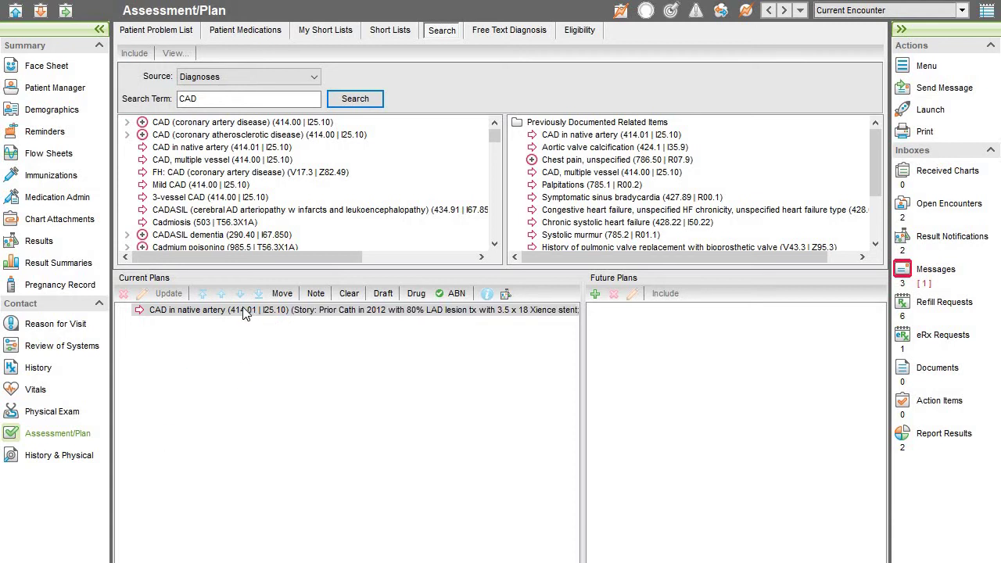
double_click(245, 310)
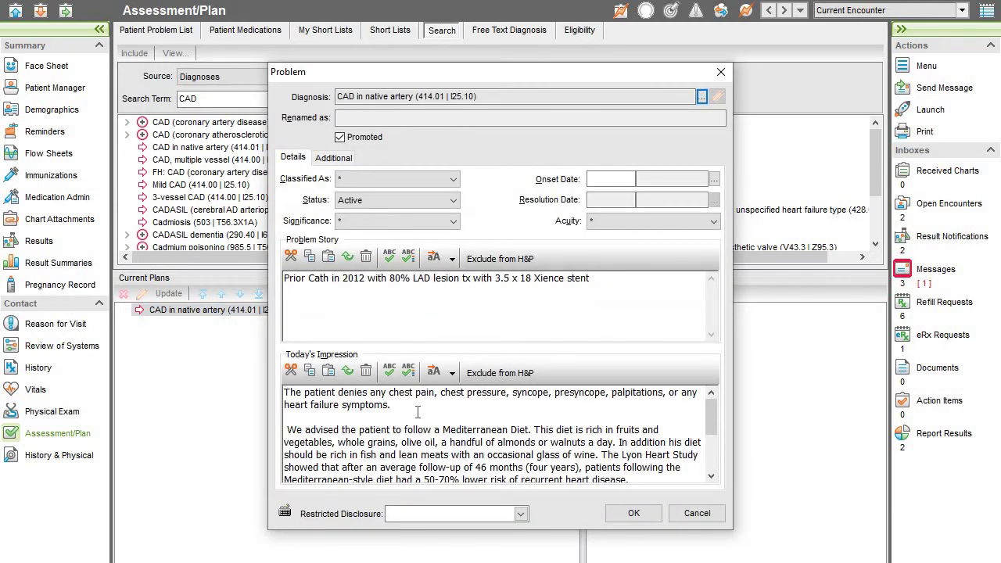
scroll(418, 412, down, 2)
scroll(417, 413, up, 2)
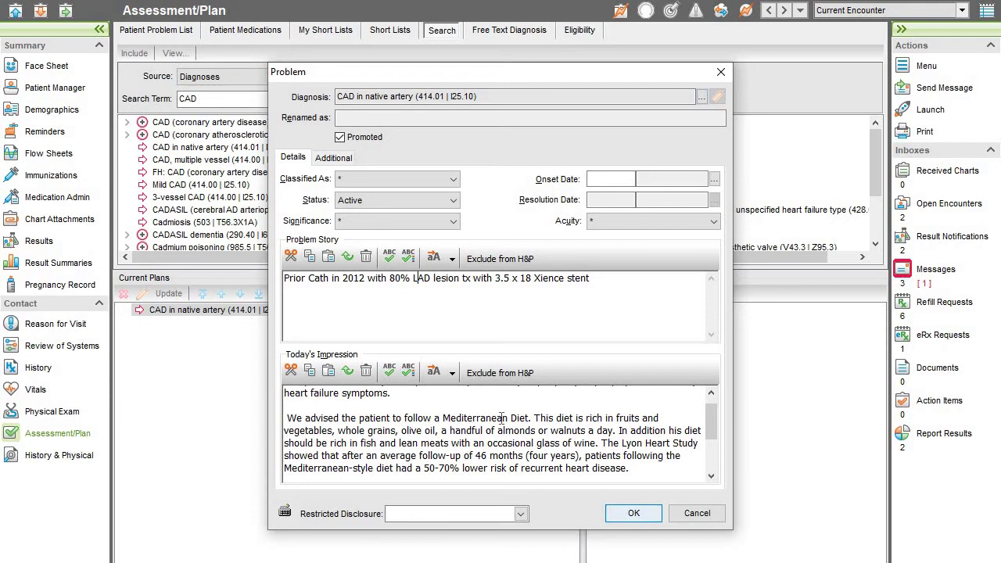
click(436, 374)
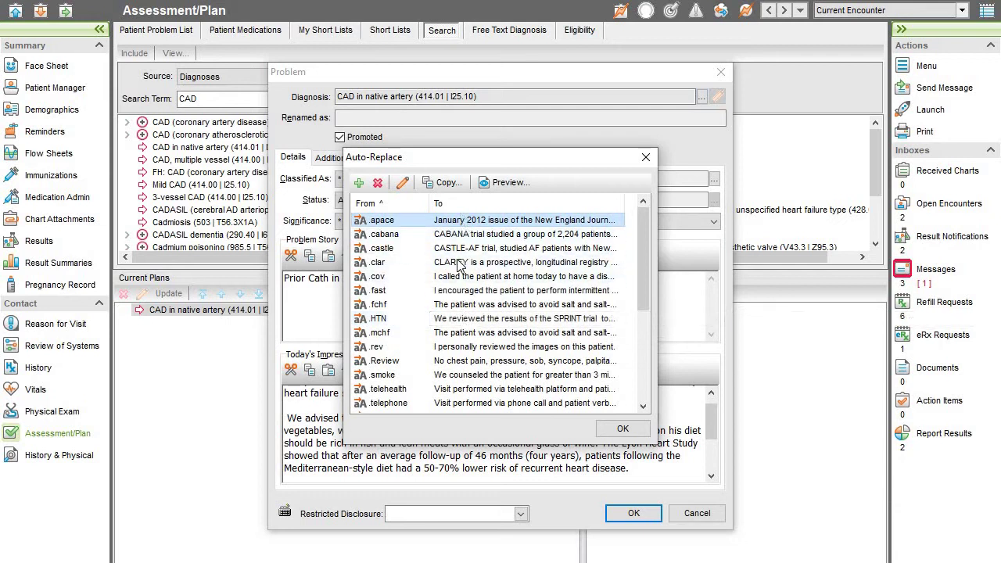
click(623, 430)
Search for HTN and add HTN (hypertension), benign (401.1 | I10) to Current Plans
click(632, 514)
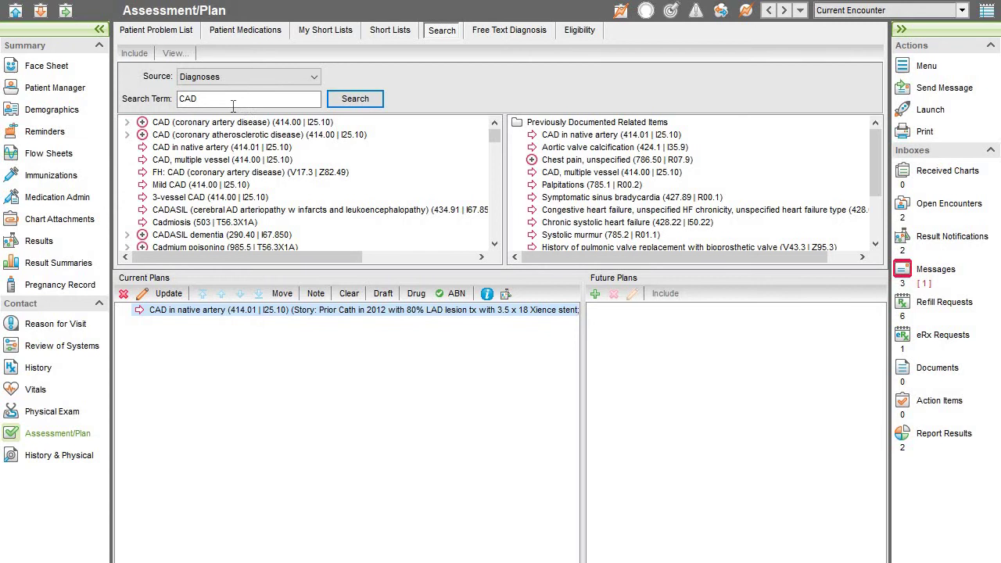
click(232, 102)
drag(232, 102, 173, 115)
text(HTN)
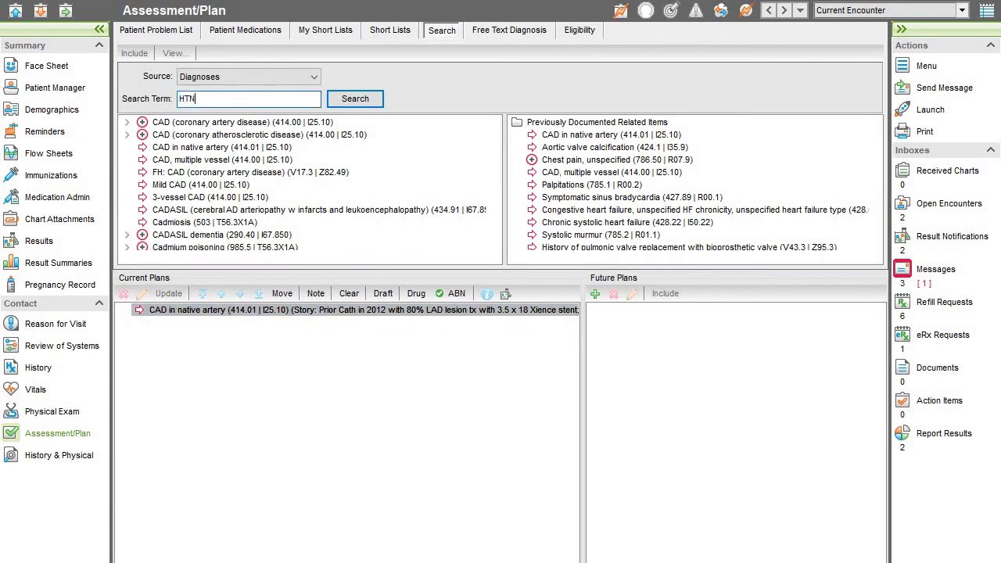
key(Return)
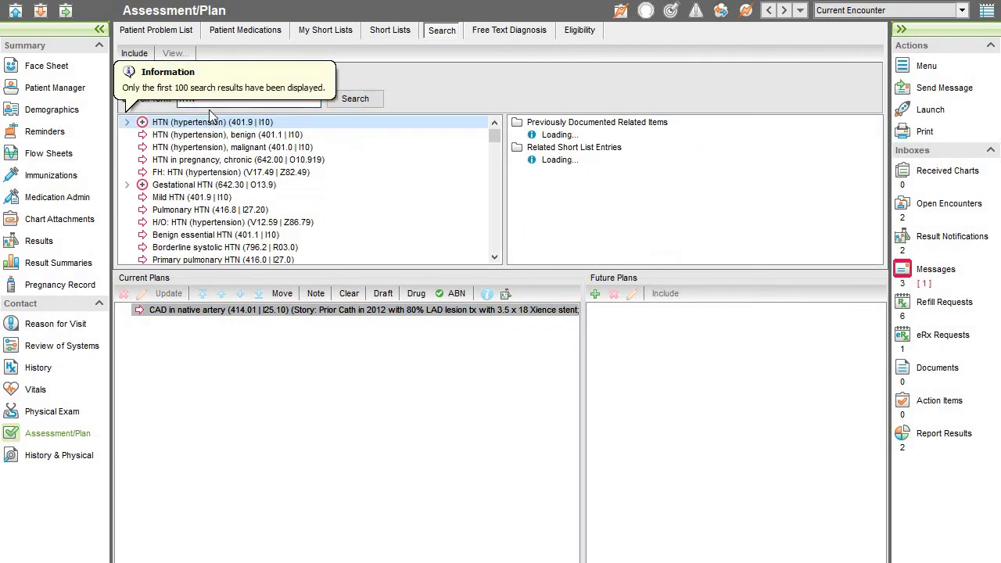
double_click(192, 134)
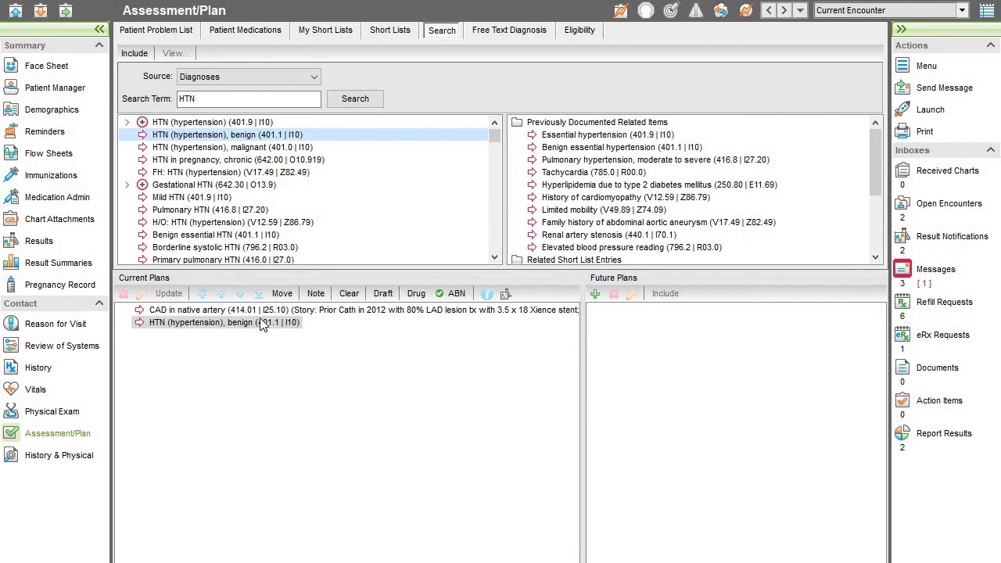
click(252, 79)
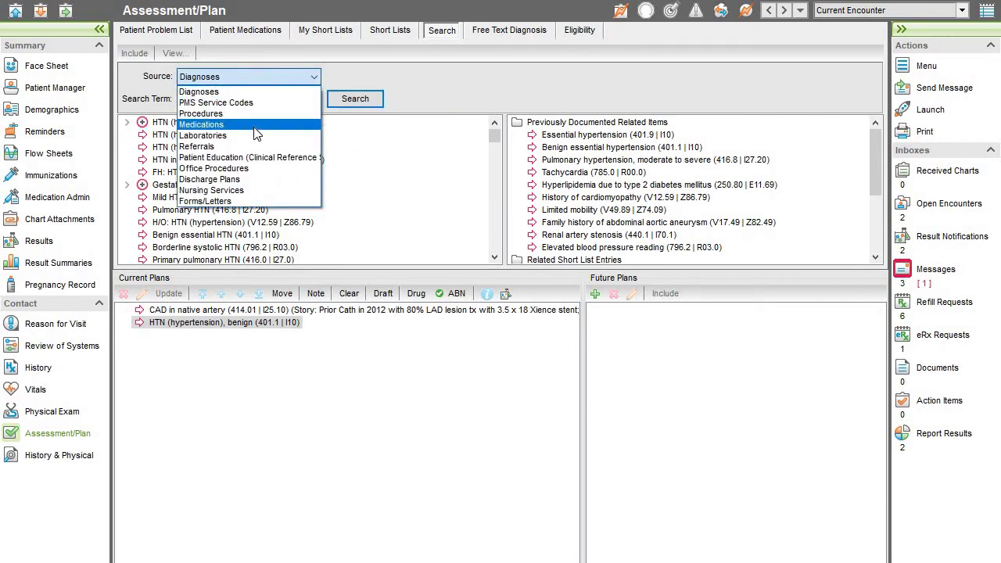
Search medications for LOSARTAN and add Losartan Potassium 25MG under the HTN plan
click(260, 126)
double_click(184, 101)
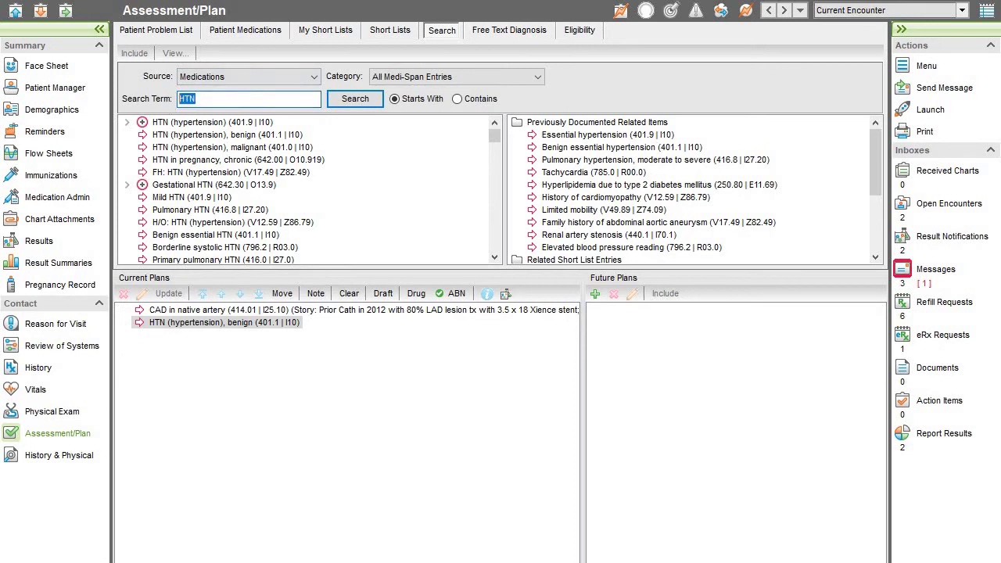
text(OSARTAN)
key(Return)
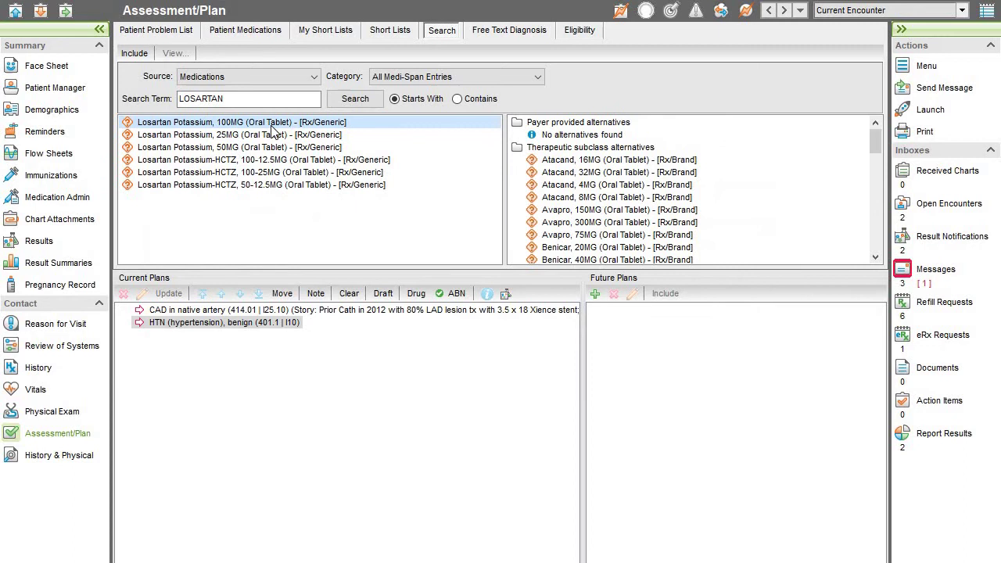
double_click(275, 137)
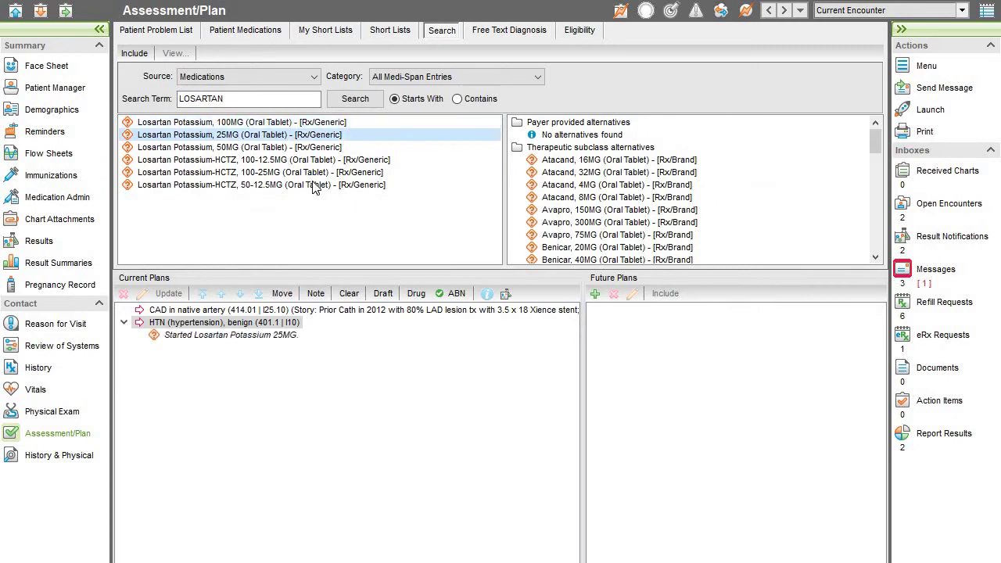
Apply Q90x1yr to the Losartan 25MG prescription: one tablet daily, #90, 3 refills
double_click(323, 139)
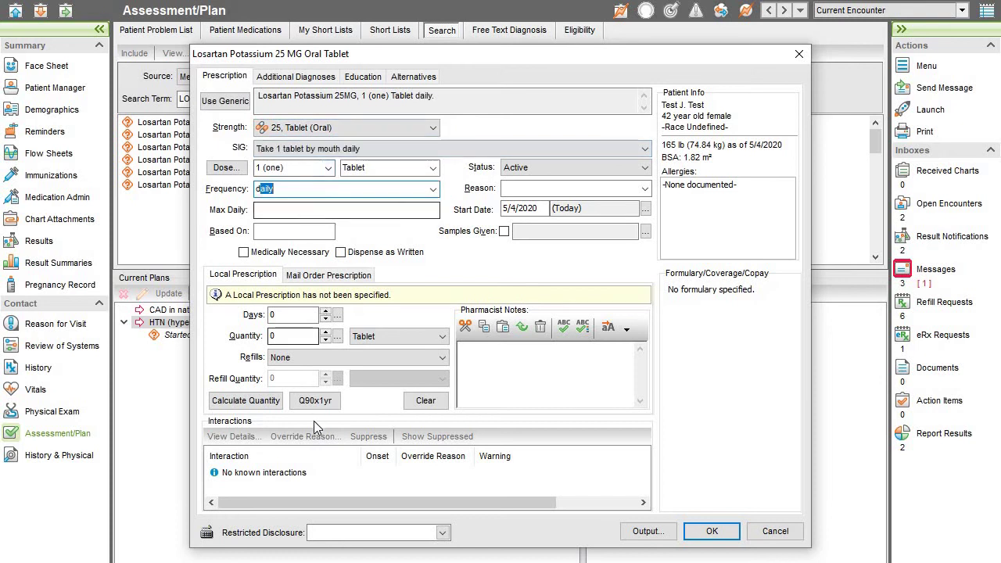
click(315, 400)
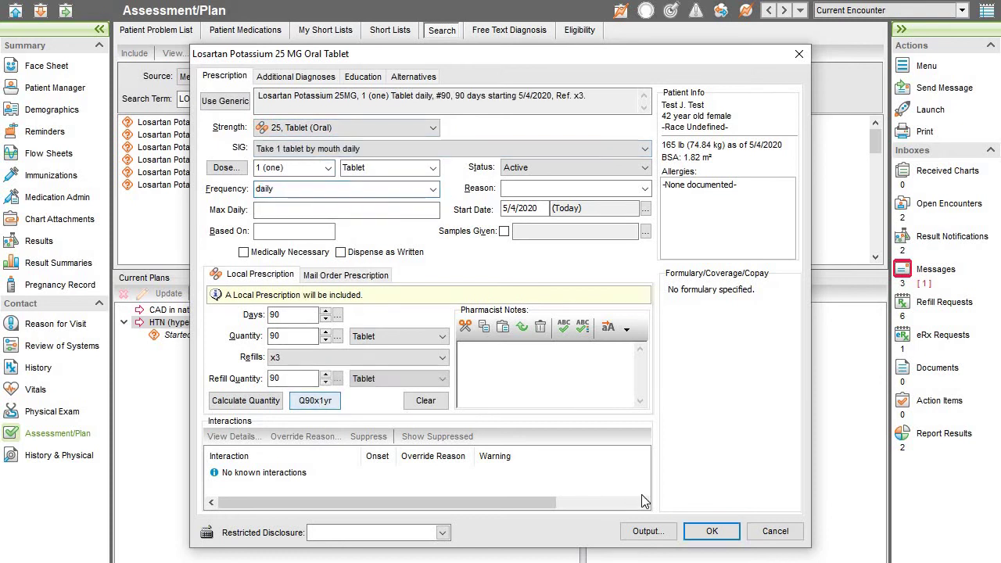
click(711, 531)
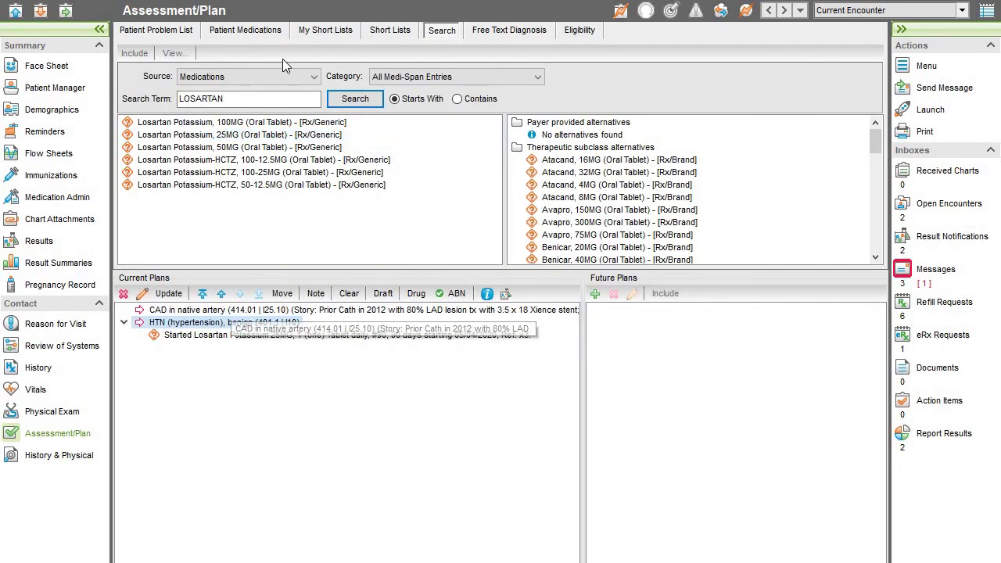
click(257, 75)
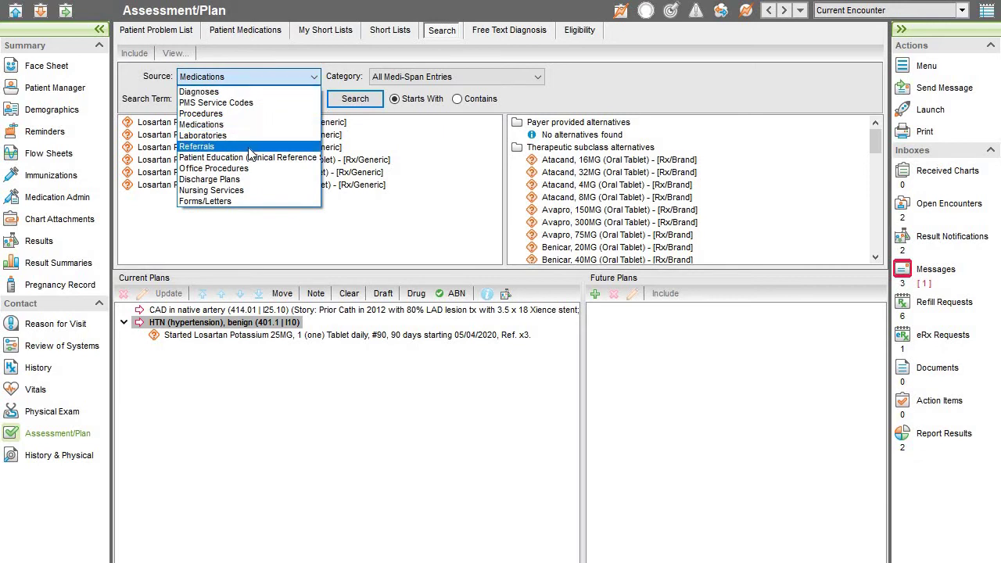
Search procedures for ECHOCA and add Echocardiogram, transthoracic (93307), choosing rule OPTION #1
click(220, 113)
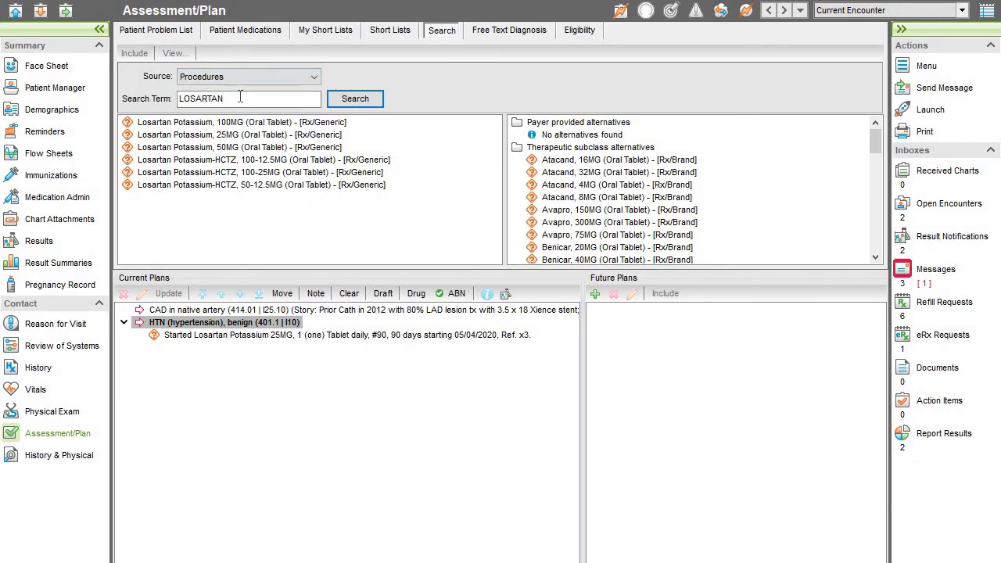
text(ECHOCA)
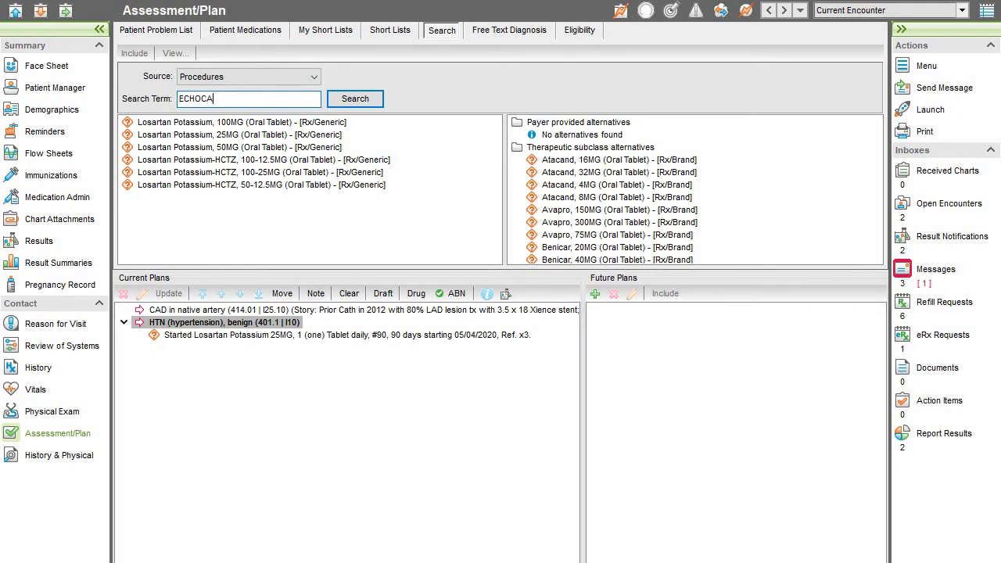
key(Return)
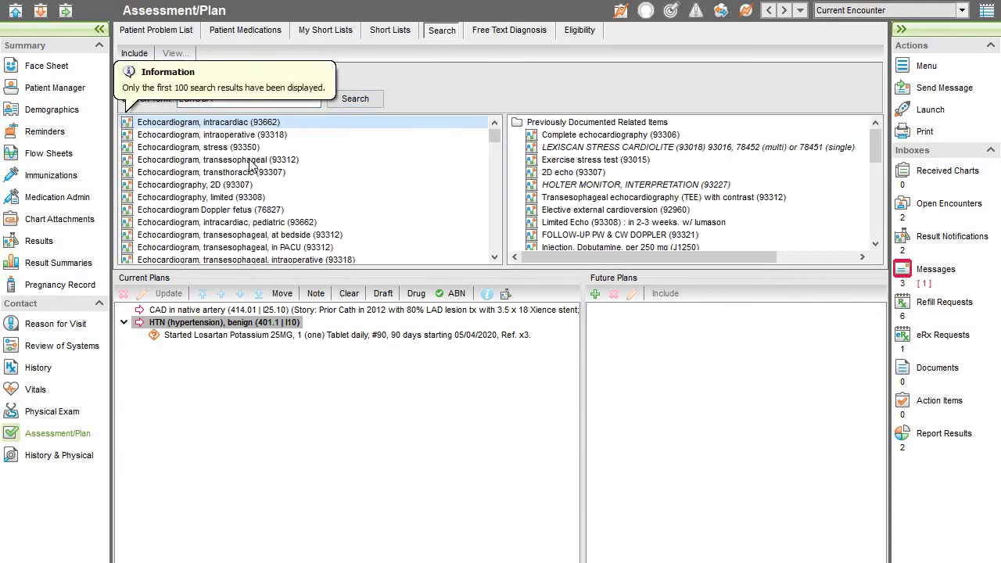
double_click(266, 174)
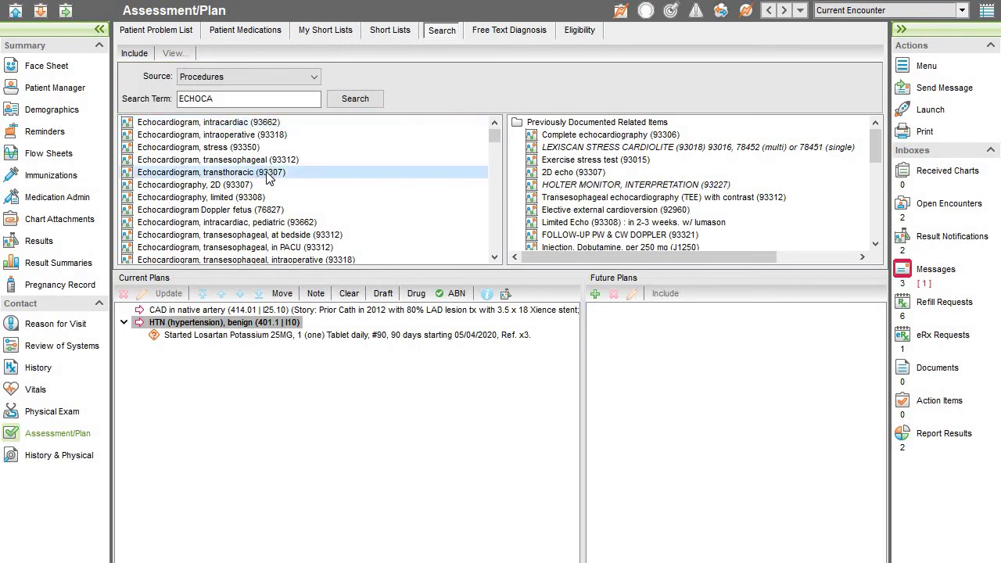
click(368, 271)
key(Return)
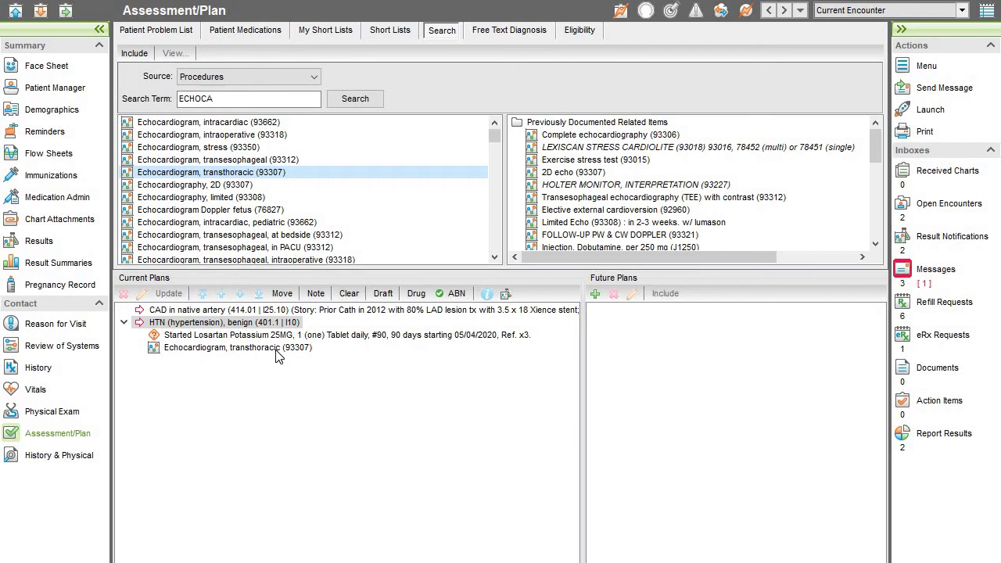
Add Left and right heart catheterization (93453) from the short list's Coronary Angiography folder
click(329, 31)
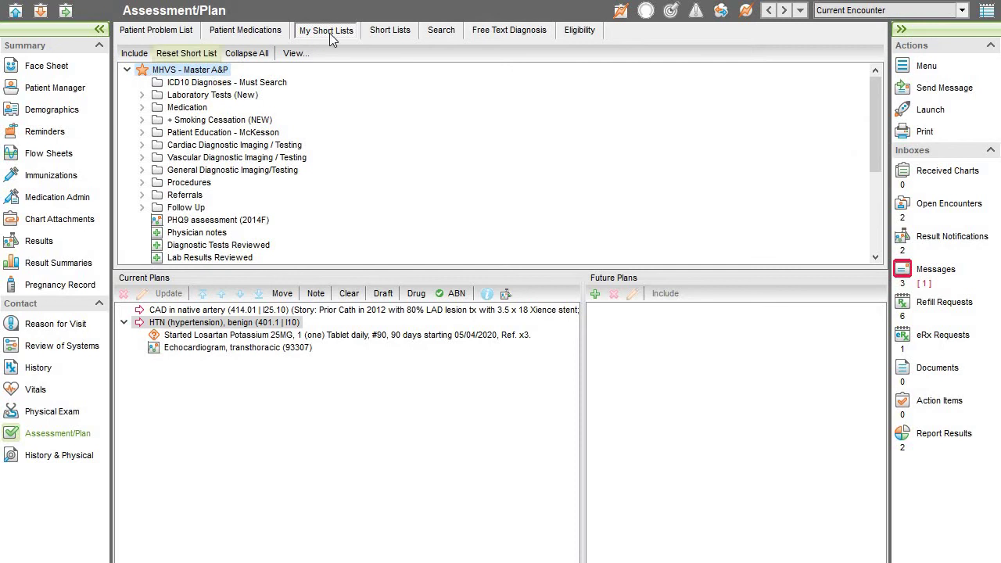
click(143, 120)
click(143, 121)
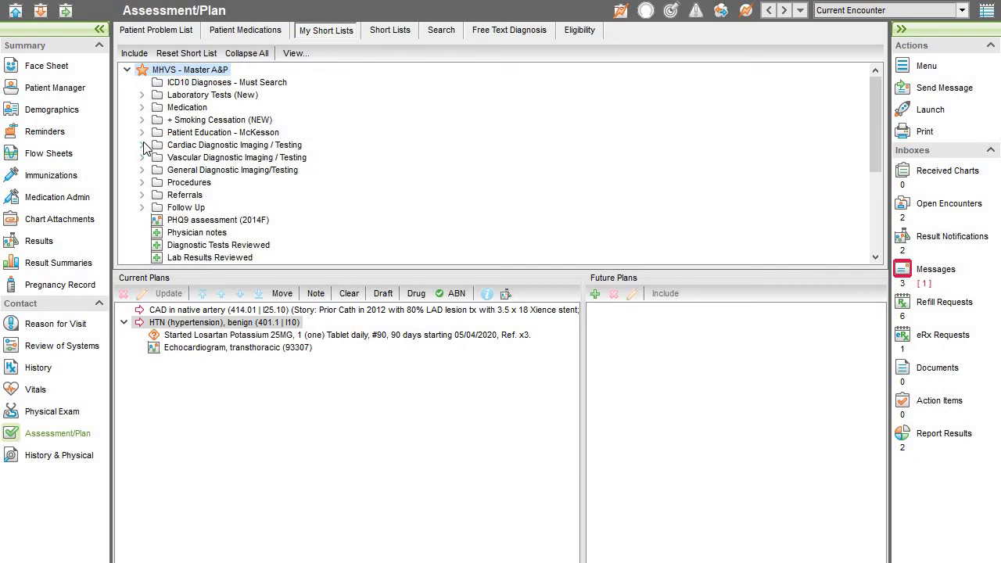
double_click(184, 184)
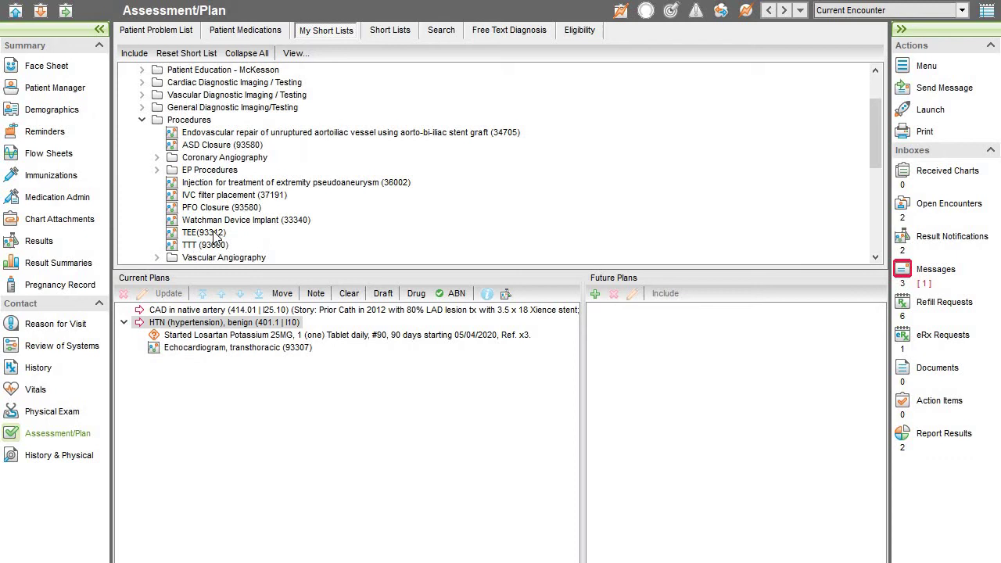
double_click(181, 158)
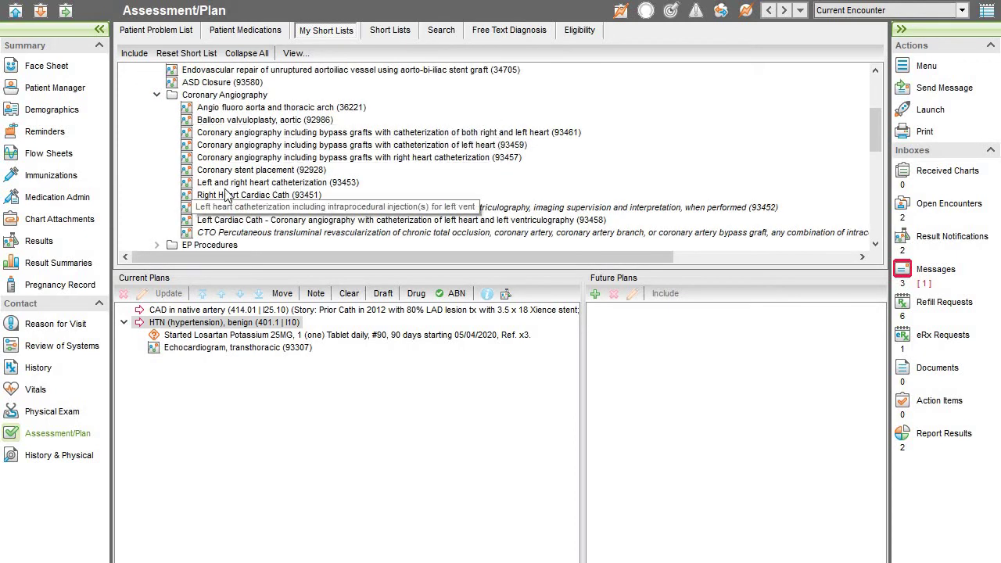
drag(262, 190, 295, 368)
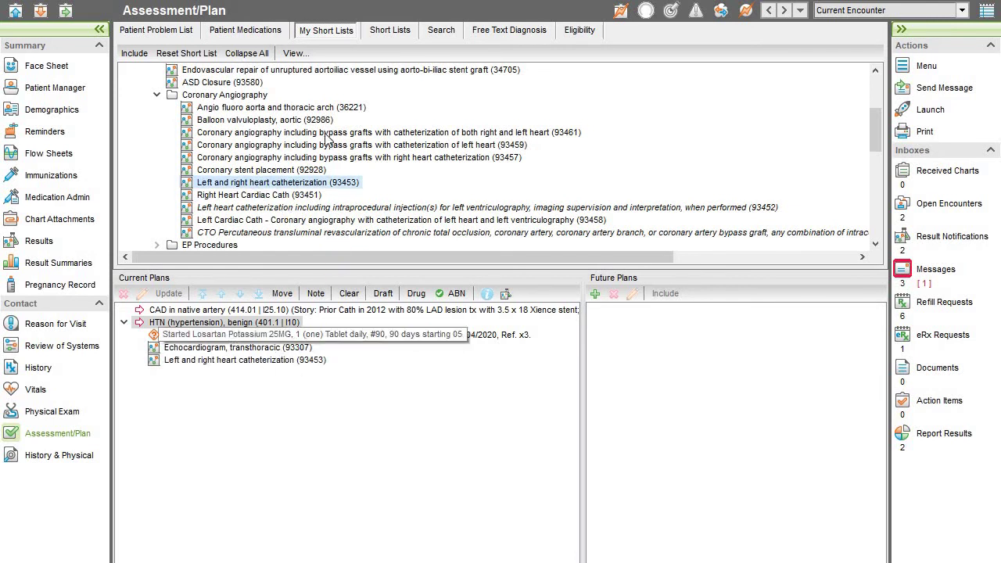
Run a procedures search for left heart cath, replacing the old search term
click(442, 30)
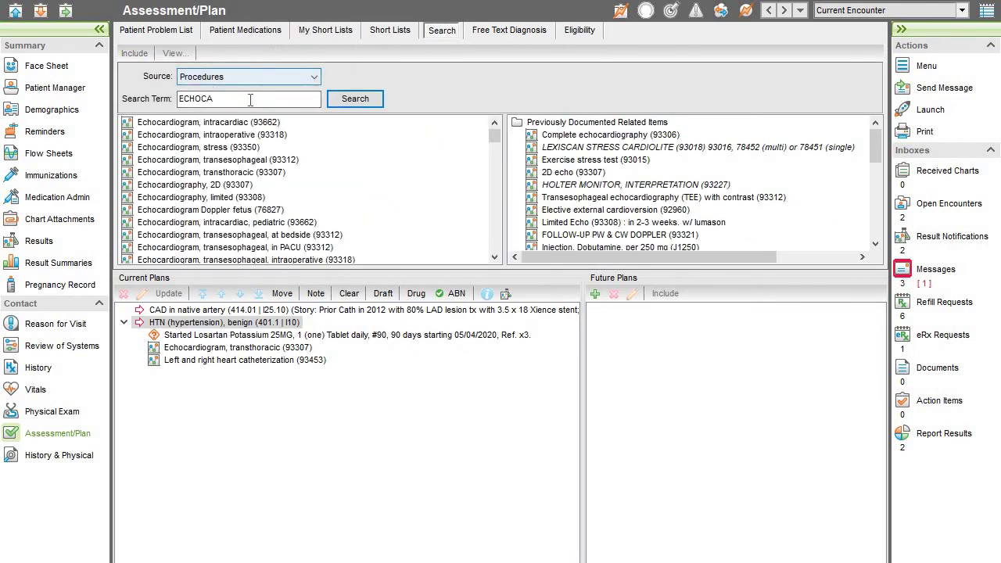
double_click(178, 98)
text(LEFT HEART CATH)
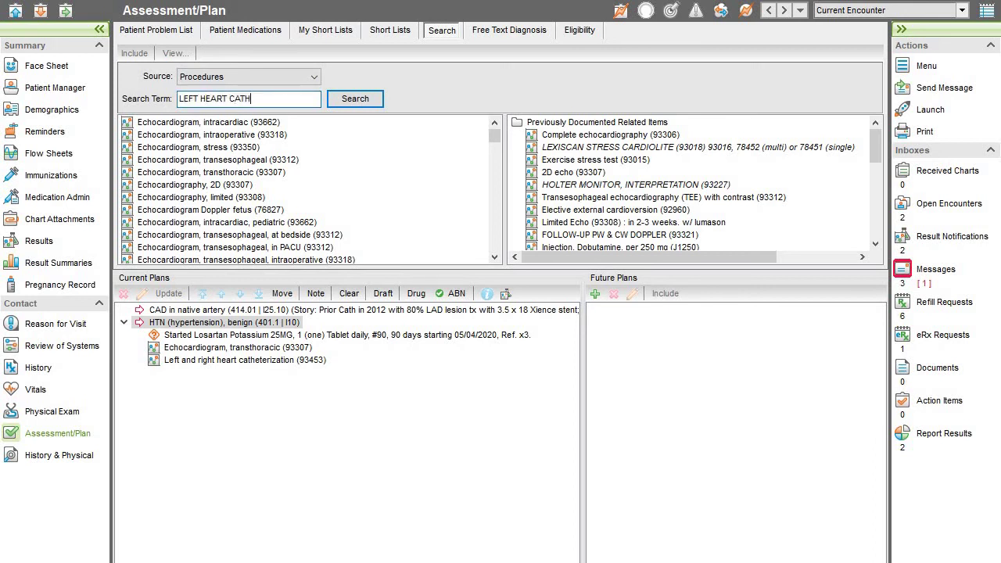
key(Return)
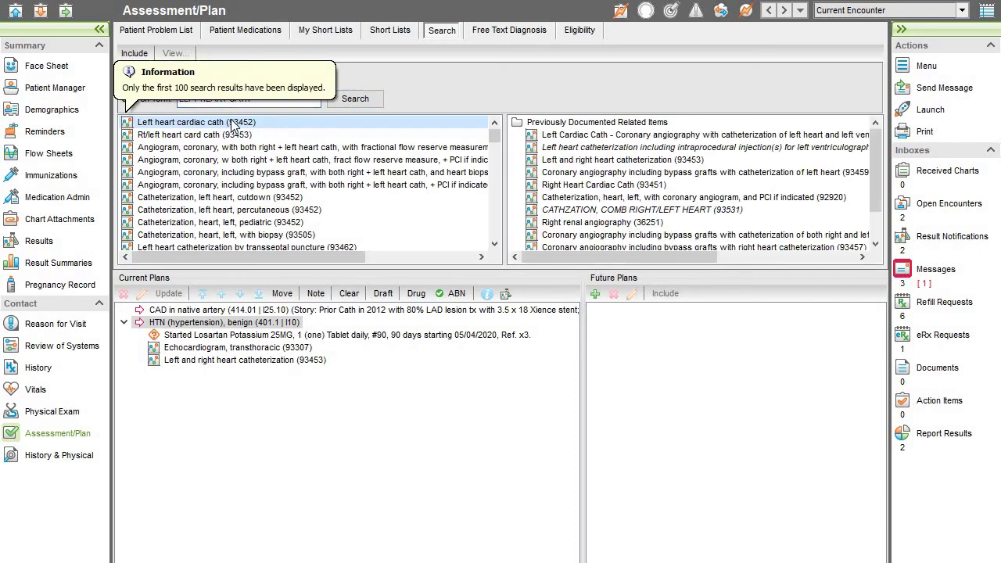
Add continue current meds, 30-40 minutes daily exercise and six-month follow-up, then open CAD details
click(151, 30)
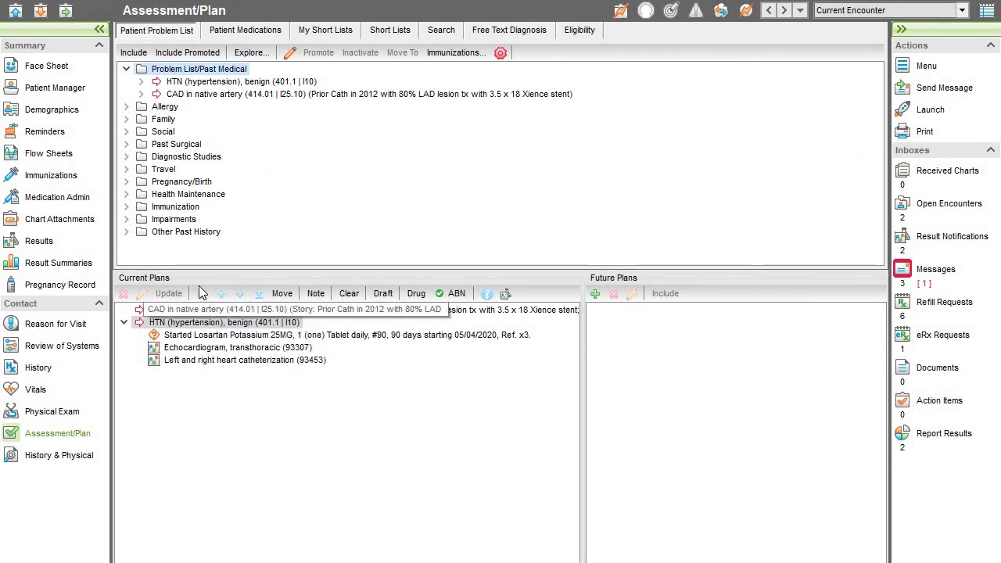
click(336, 31)
click(186, 54)
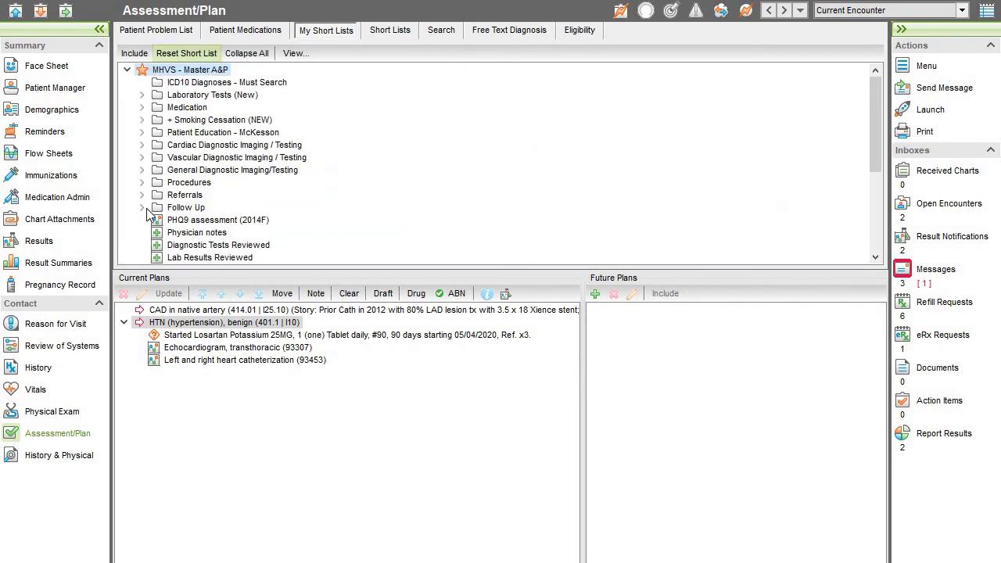
click(142, 208)
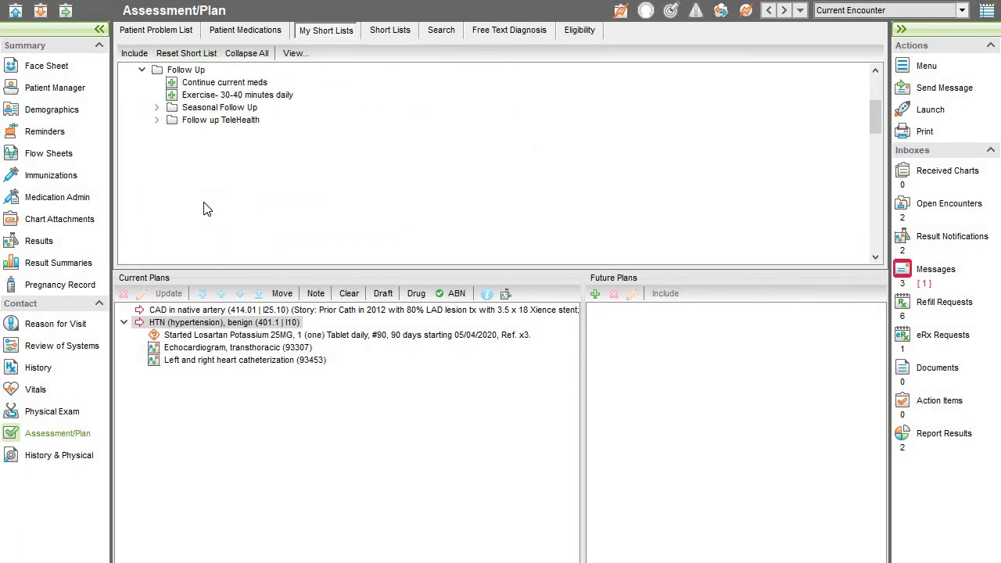
click(247, 86)
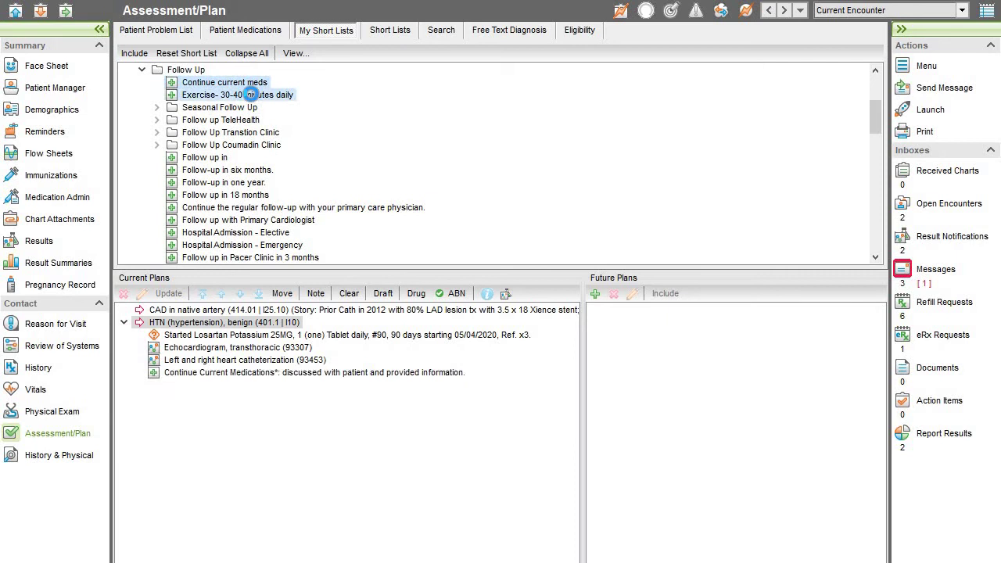
double_click(250, 94)
double_click(251, 170)
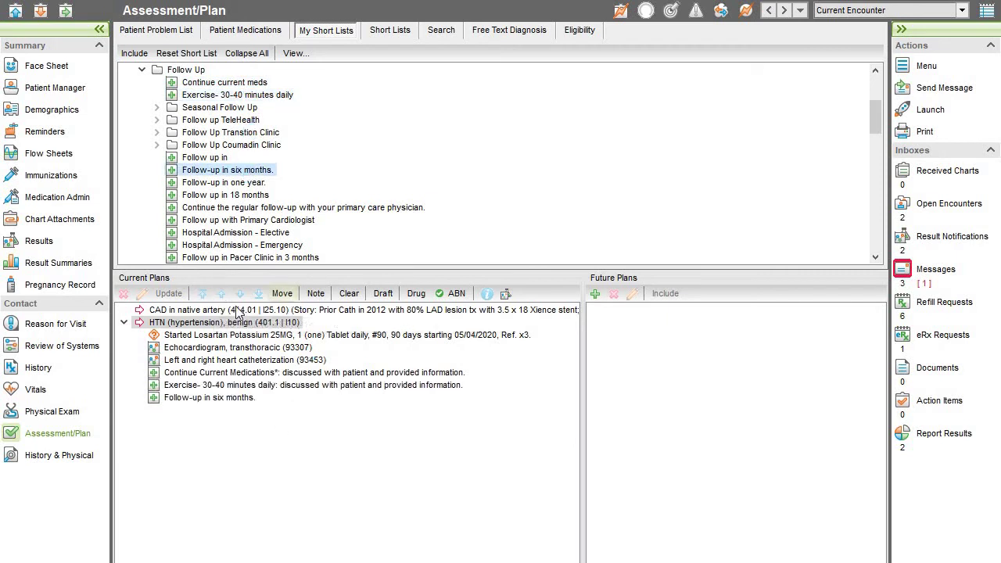
click(302, 313)
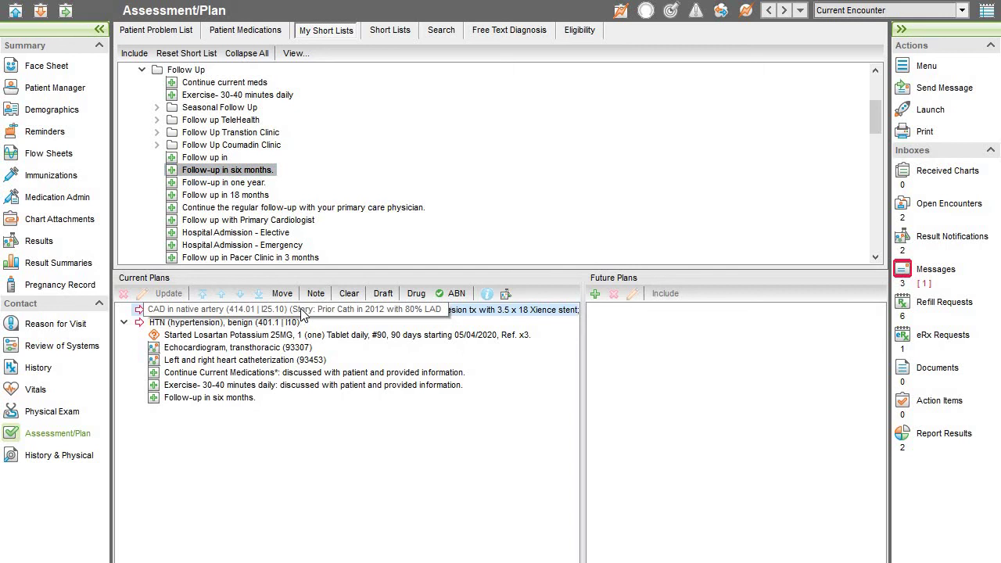
double_click(410, 310)
Fill the HTN impression with the .HTN phrase on SPRINT trial and systolic BP 95-130 mmHg
click(654, 513)
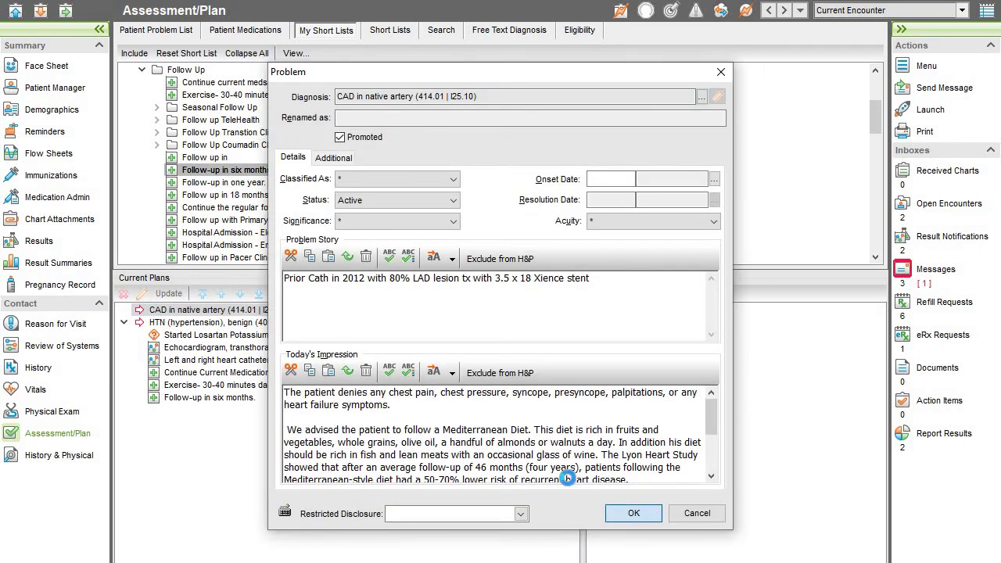
click(250, 322)
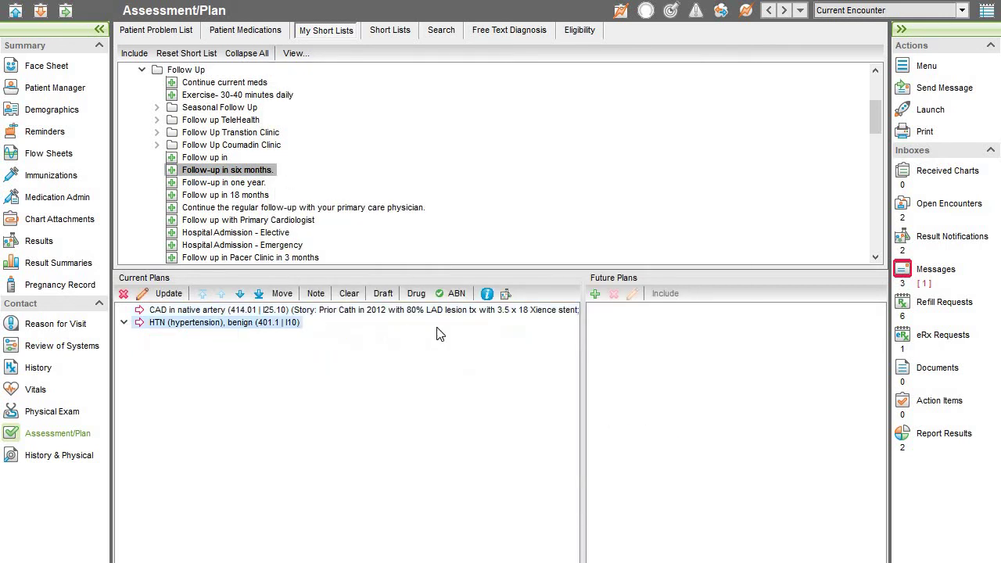
click(454, 373)
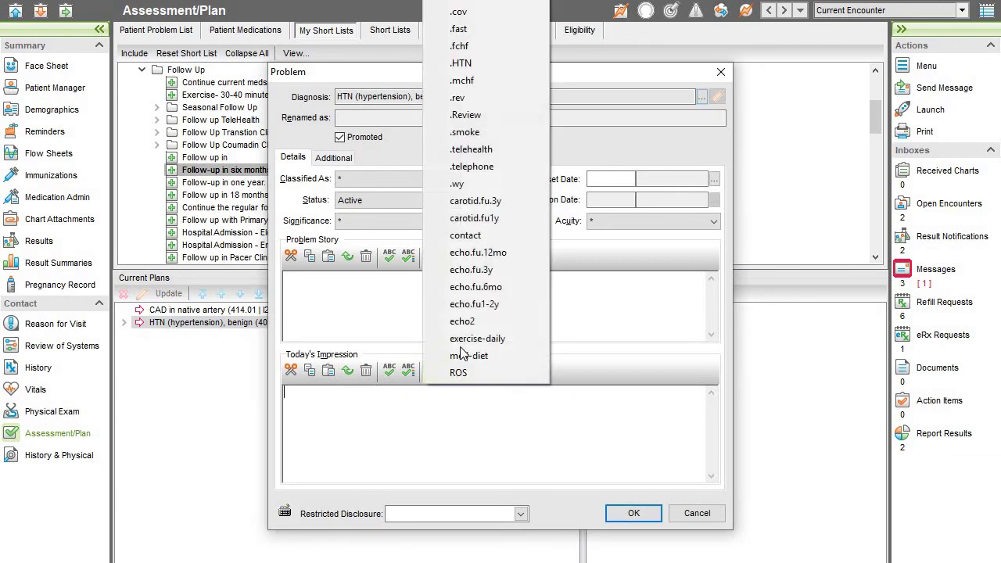
click(469, 63)
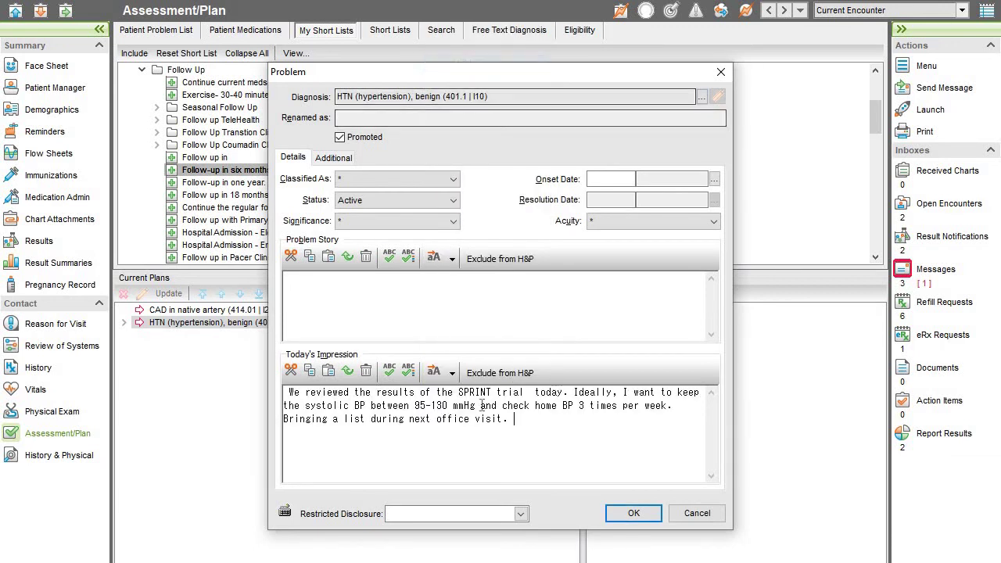
click(636, 514)
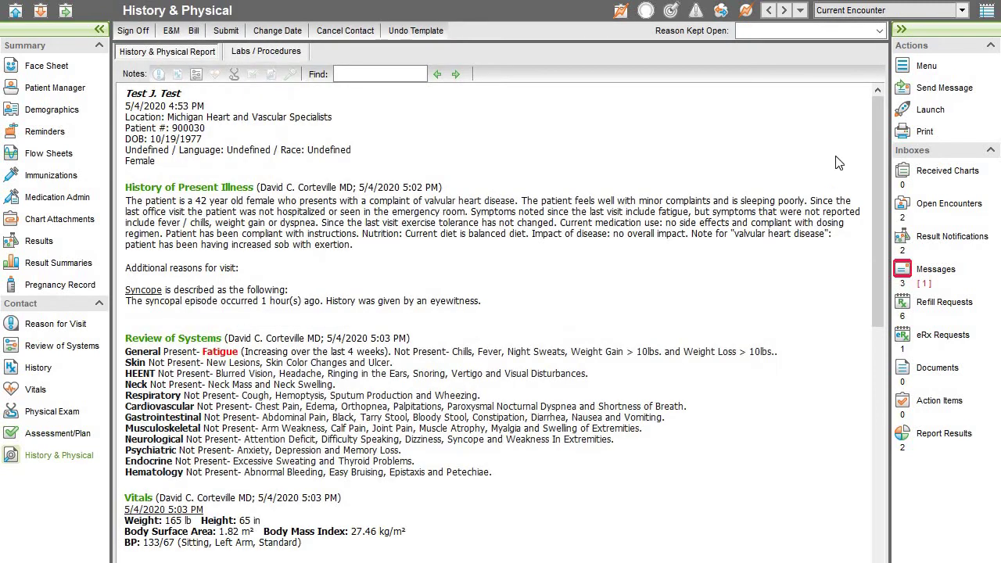
Scroll through the History & Physical report to review the CAD and HTN assessments
drag(873, 116, 864, 216)
scroll(829, 243, down, 15)
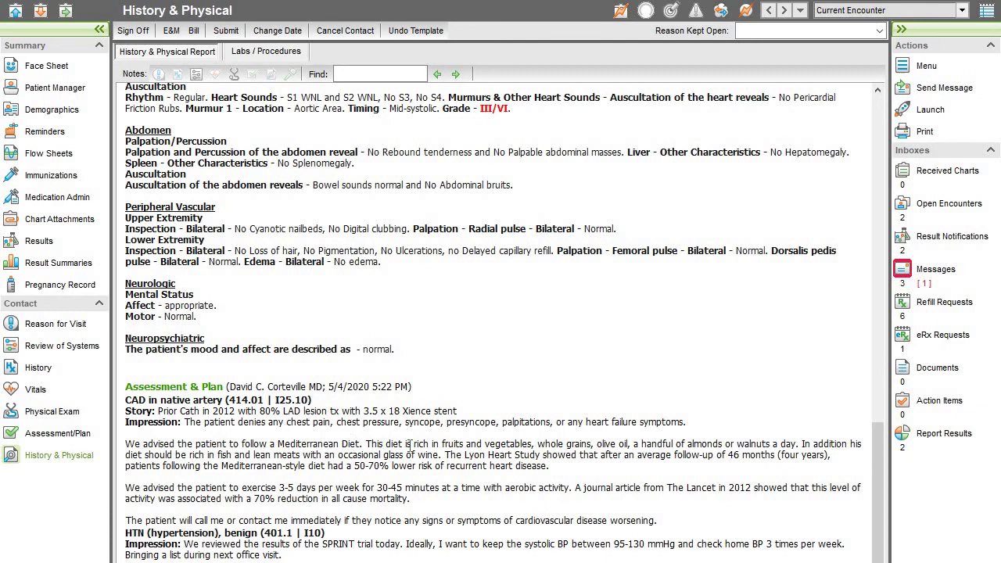
scroll(410, 445, up, 20)
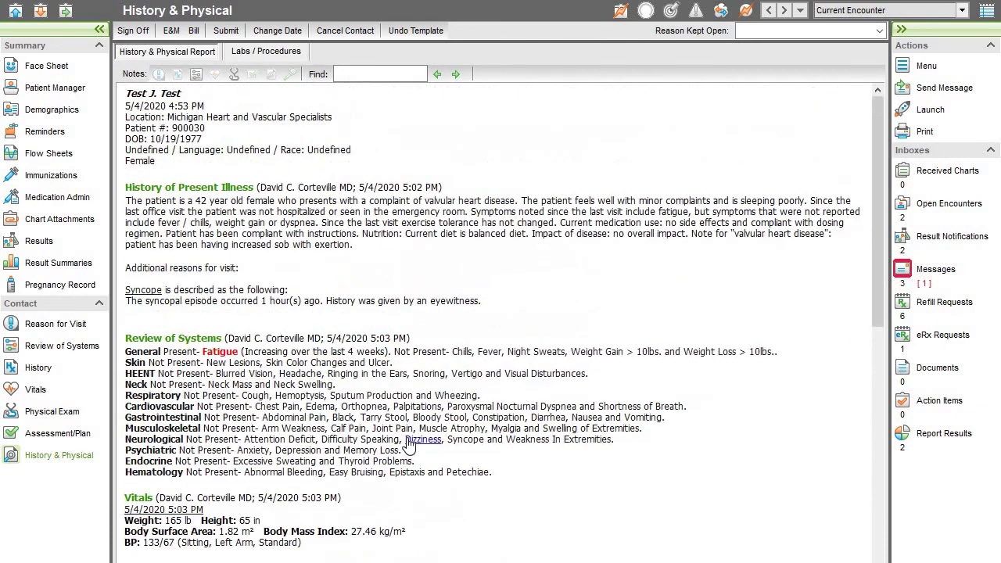
scroll(394, 296, down, 18)
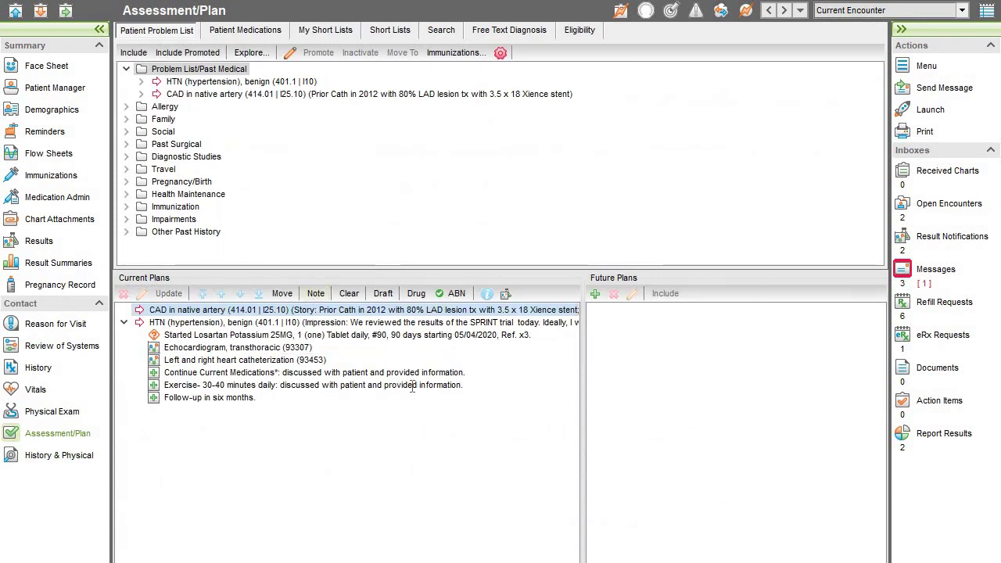
Append the LHC risks-and-benefits discussion and wish to proceed to the CAD impression
click(473, 410)
text(R)
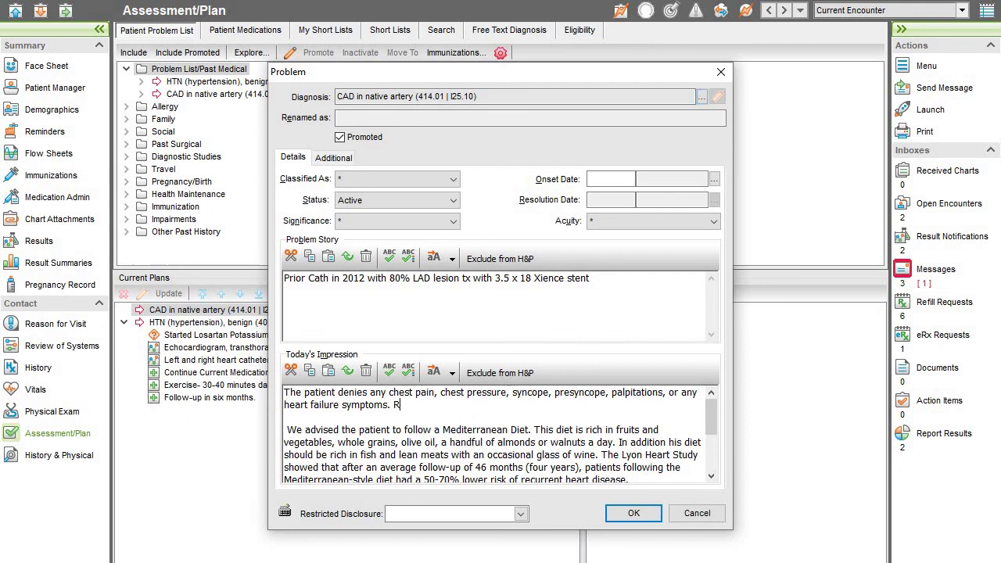
text(isk/benefits of LHC ds)
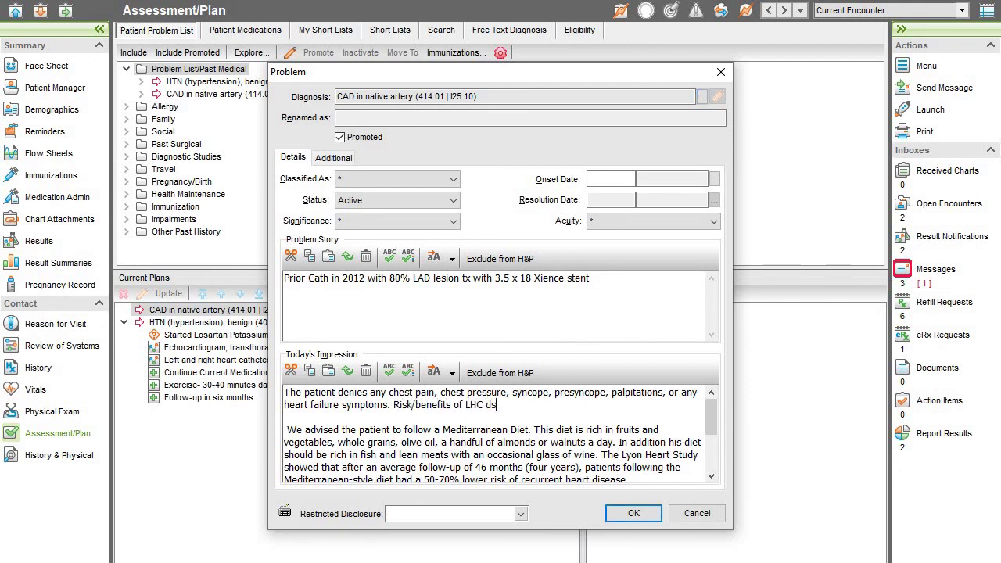
text(ed)
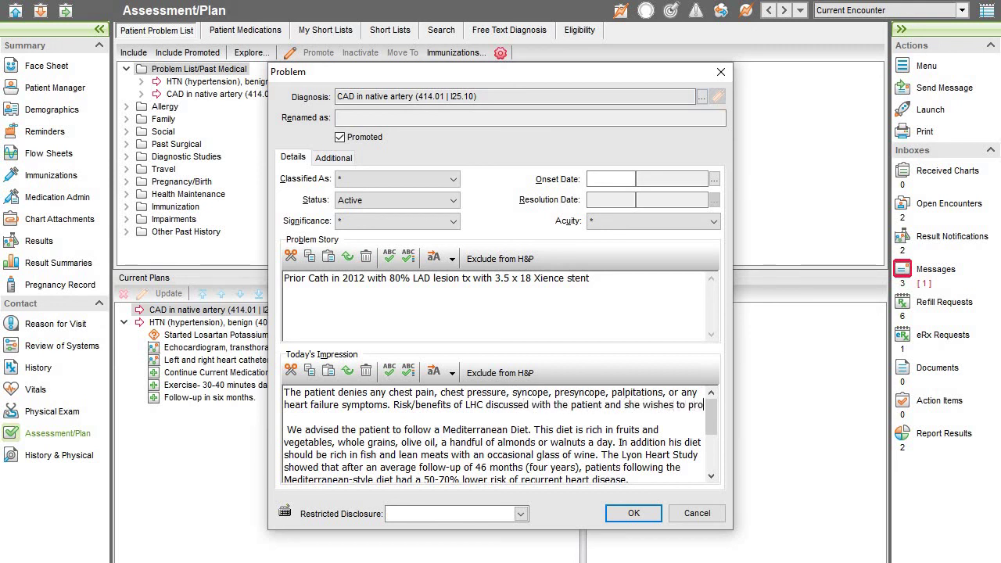
text(ceed.)
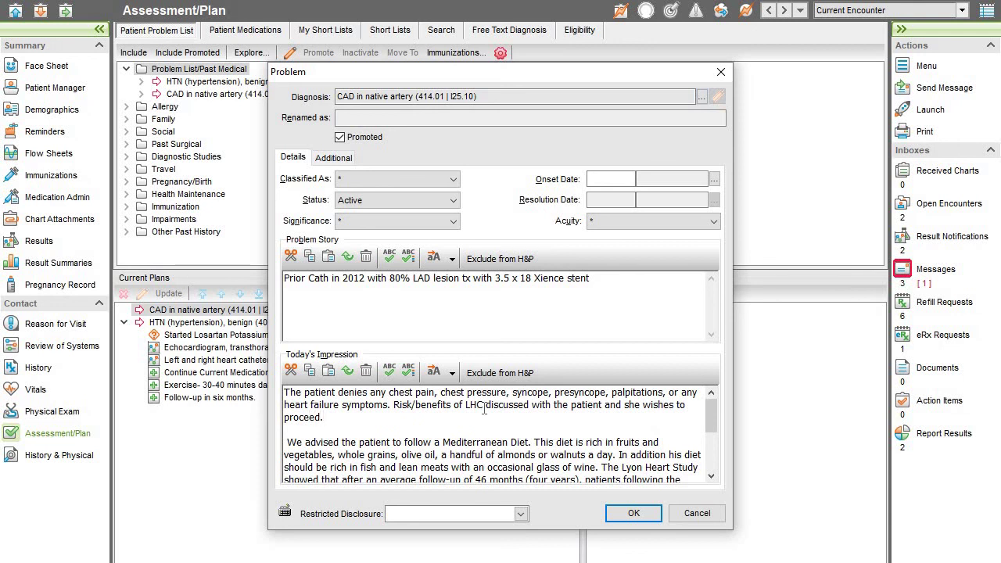
click(634, 513)
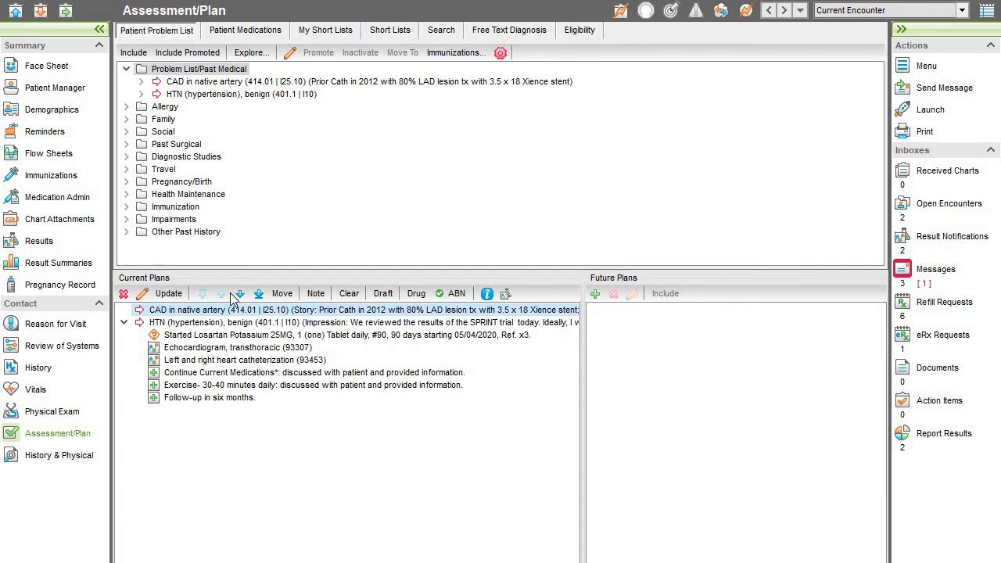
click(108, 413)
click(74, 433)
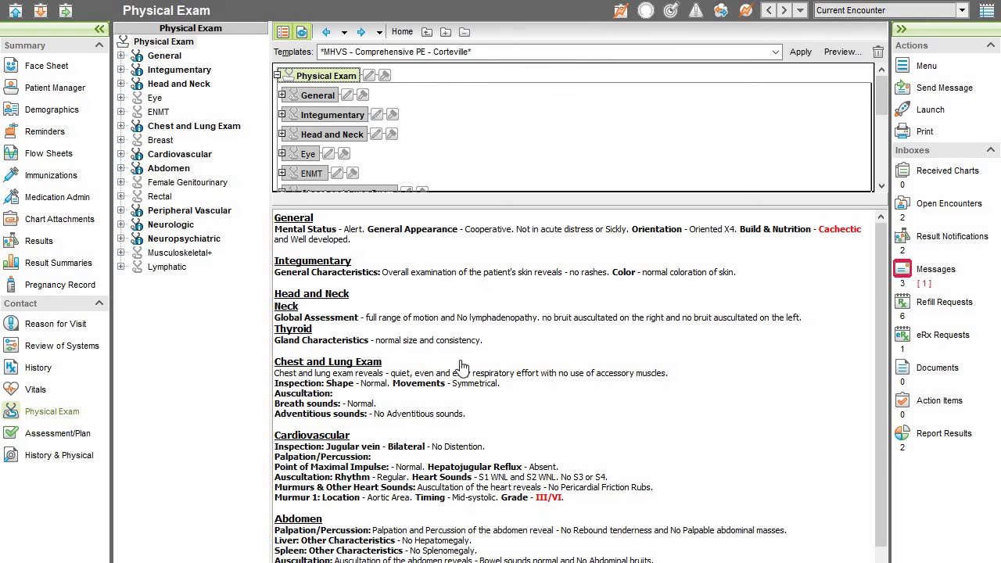